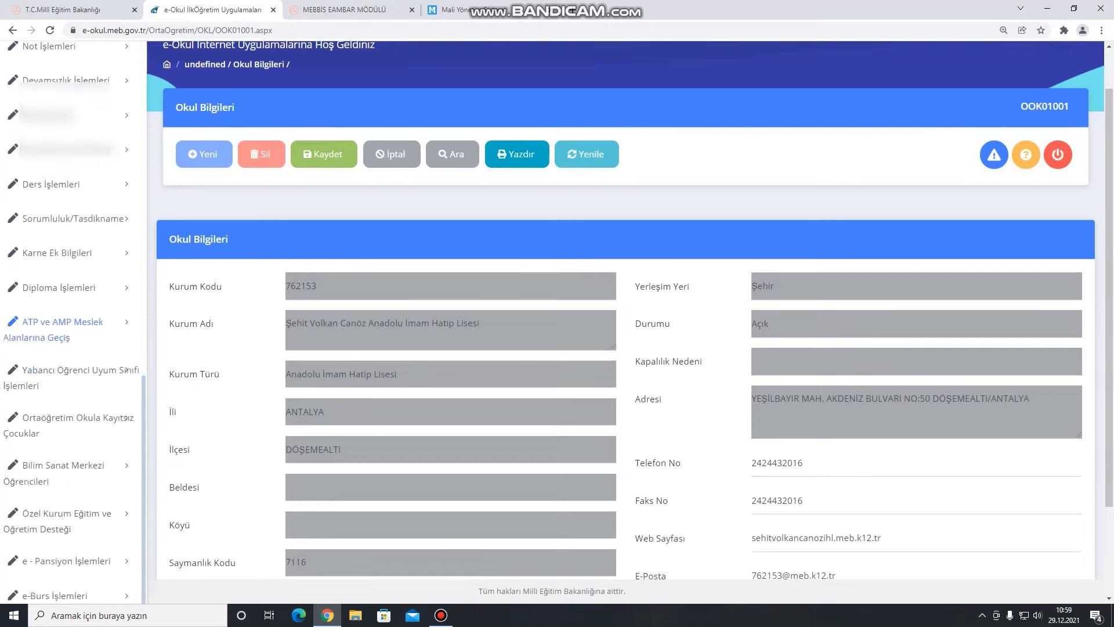
# Open the e-Bütçe İşlemleri page from the e-Pansiyon İşlemleri group.
pyautogui.click(67, 443)
pyautogui.scroll(-3, 72, 348)
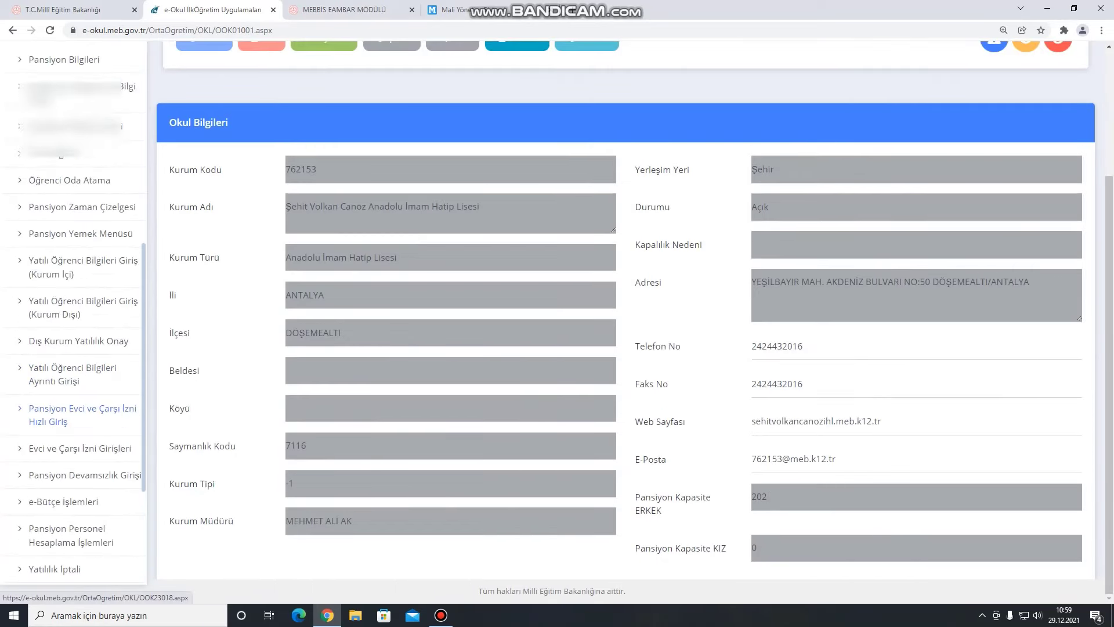
pyautogui.click(81, 501)
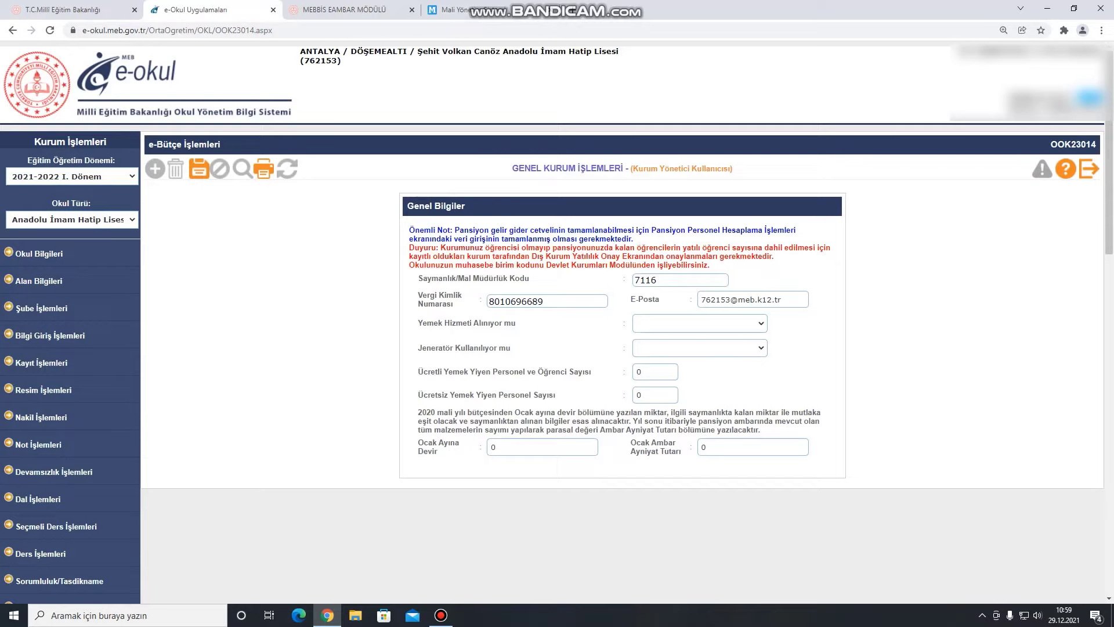
# Answer Hayır to "Yemek Hizmeti Alınıyor mu" and Evet to "Jeneratör Kullanılıyor mu" in the Genel Bilgiler form.
pyautogui.moveTo(418, 413); pyautogui.dragTo(436, 412)
pyautogui.click(700, 324)
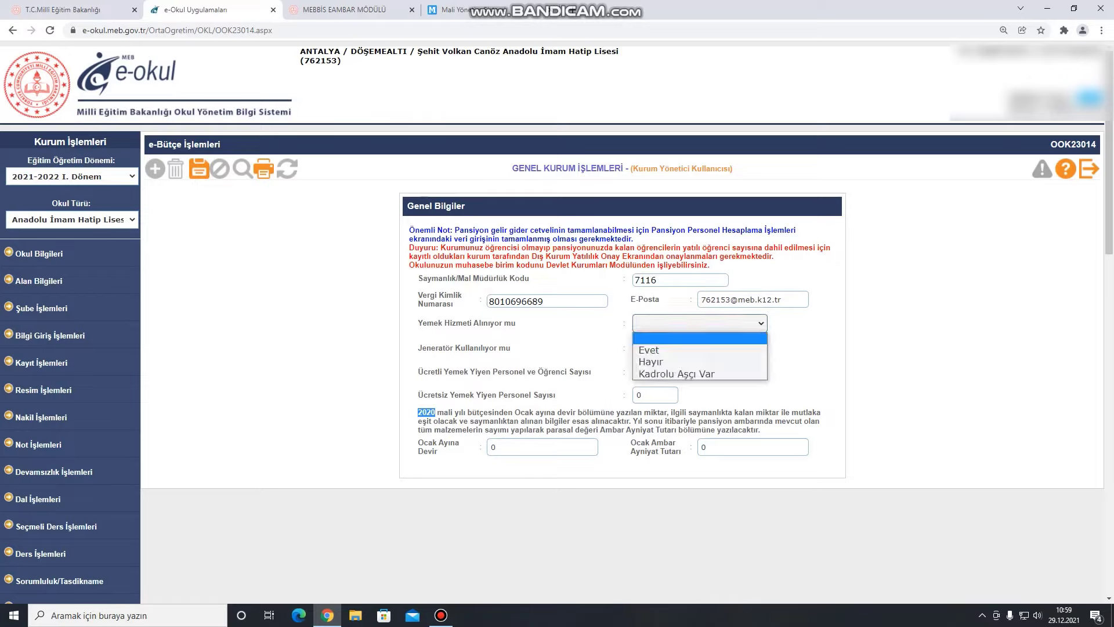
pyautogui.press('Down')
pyautogui.press('Down')
pyautogui.press('Return')
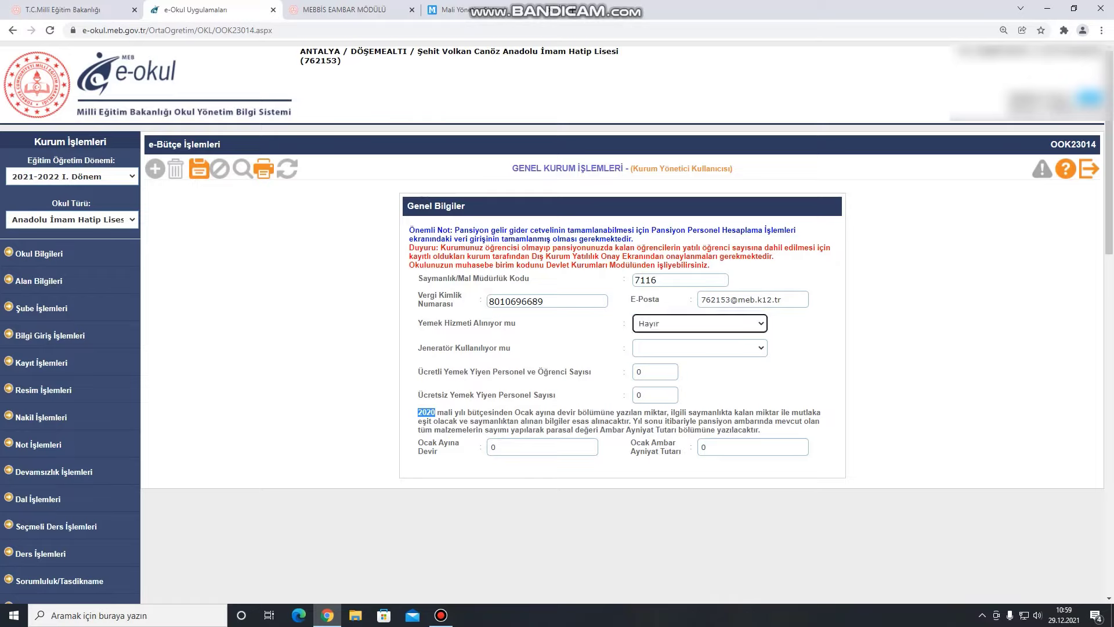
pyautogui.press('Tab')
pyautogui.hotkey('alt', 'Down')
pyautogui.press('Down')
pyautogui.press('Return')
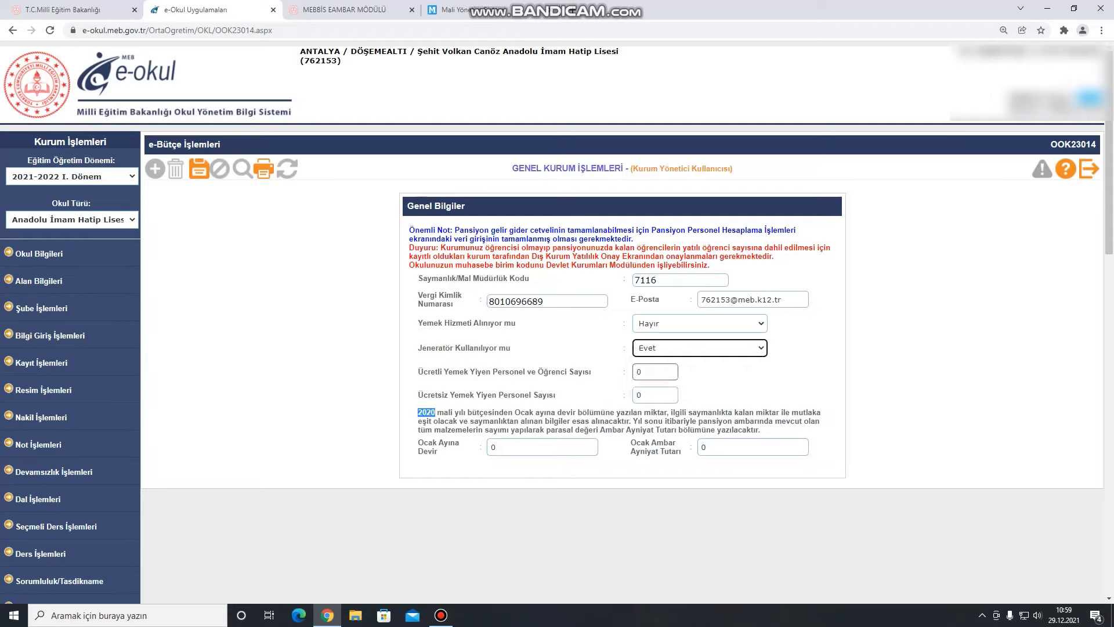
# Set Ücretli Yemek Yiyen Personel ve Öğrenci Sayısı to 50 and Ücretsiz Yemek Yiyen Personel Sayısı to 10.
pyautogui.press('Tab')
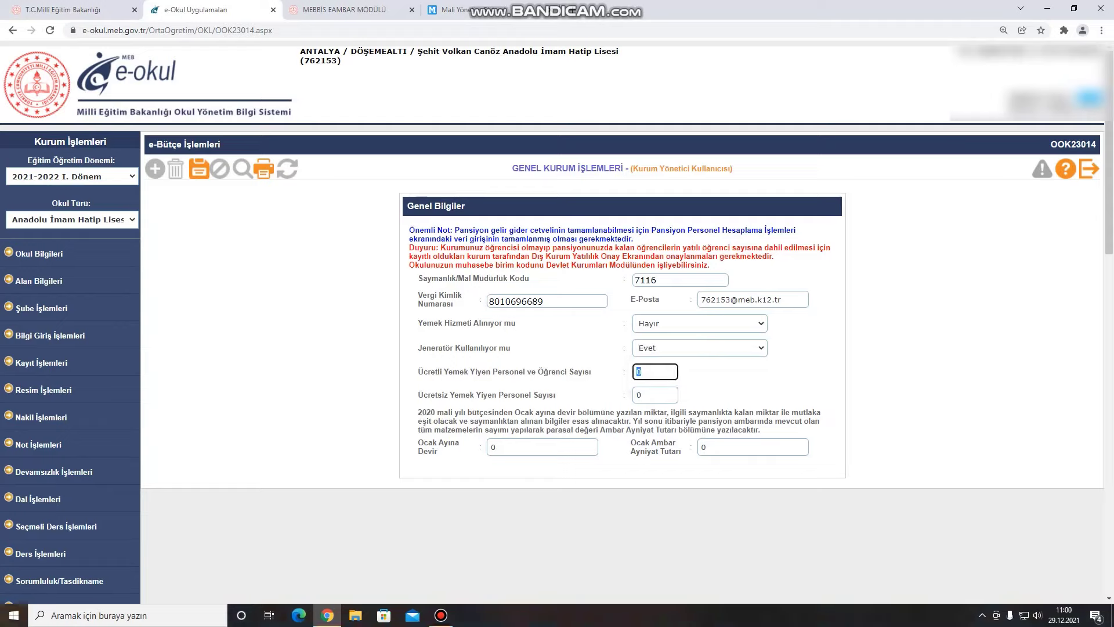
pyautogui.write('50')
pyautogui.press('Tab')
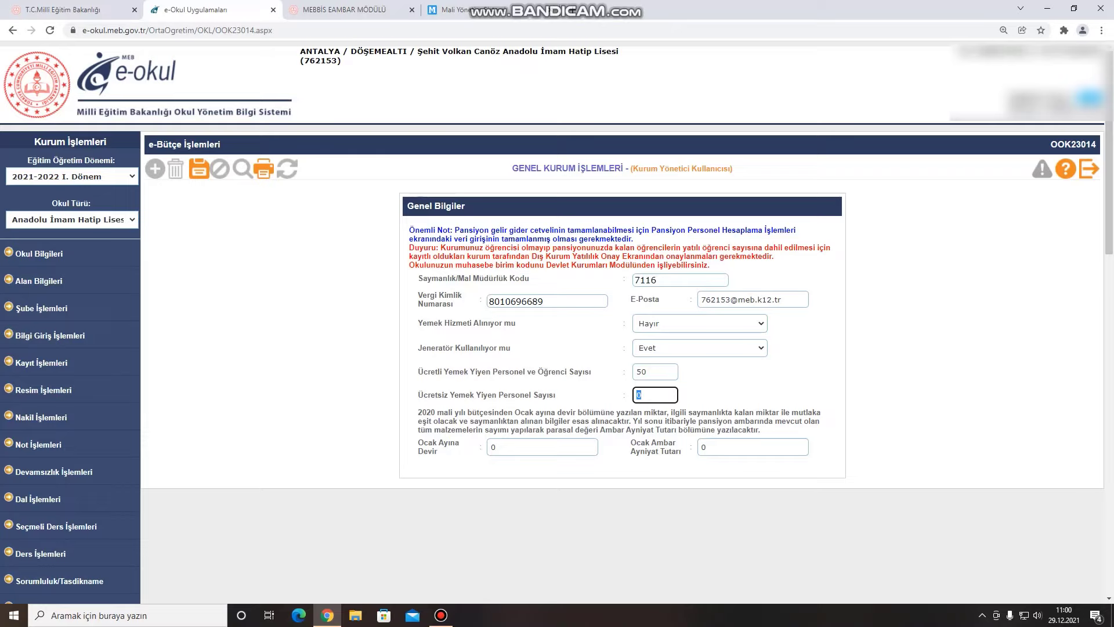
pyautogui.write('10')
pyautogui.press('Tab')
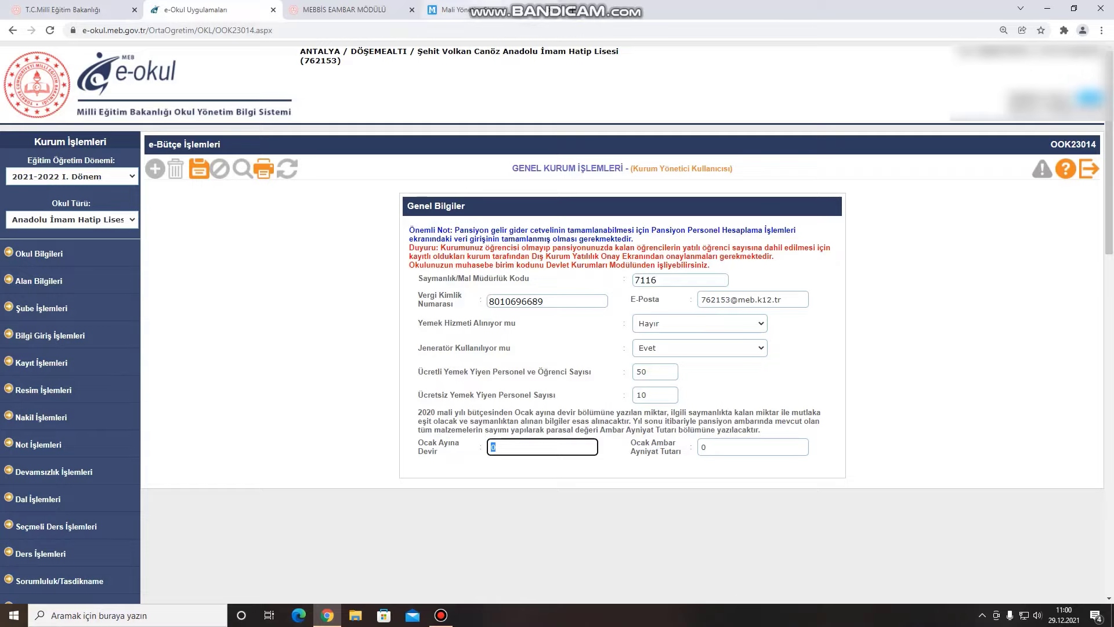
# Switch to the Harcama Yönetim Sistemi and start a new expense from the Harcamalar list.
pyautogui.click(473, 9)
pyautogui.click(99, 198)
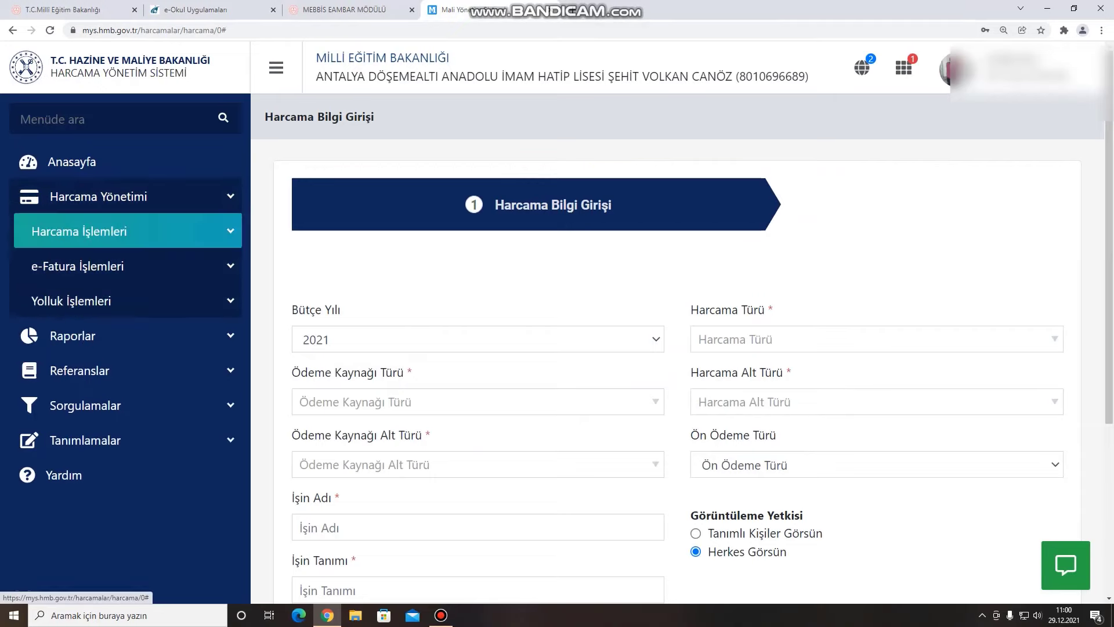
pyautogui.click(80, 237)
pyautogui.click(88, 272)
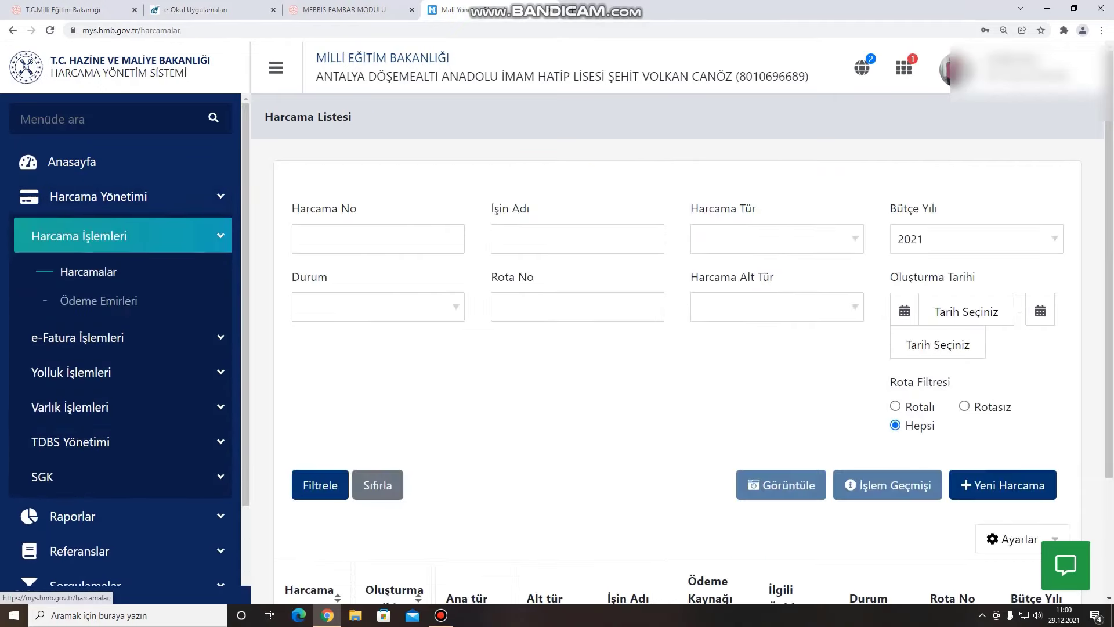
pyautogui.click(1003, 485)
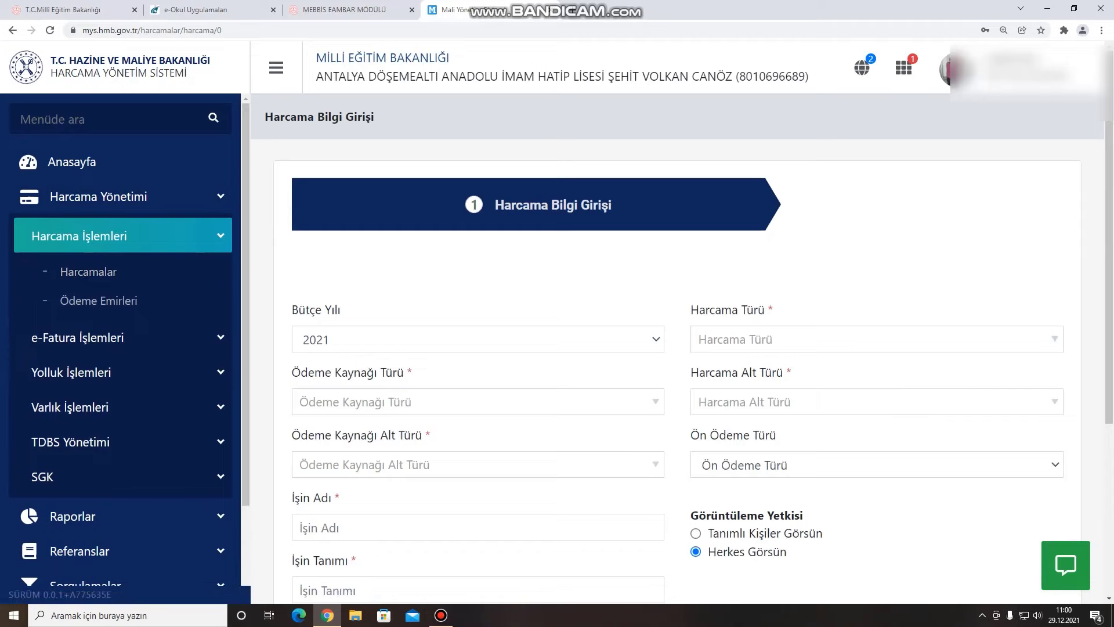
# Choose OKUL PANSİYON as the Ödeme Kaynağı Türü and copy the Hesap Bakiyesi amount.
pyautogui.click(478, 402)
pyautogui.click(346, 496)
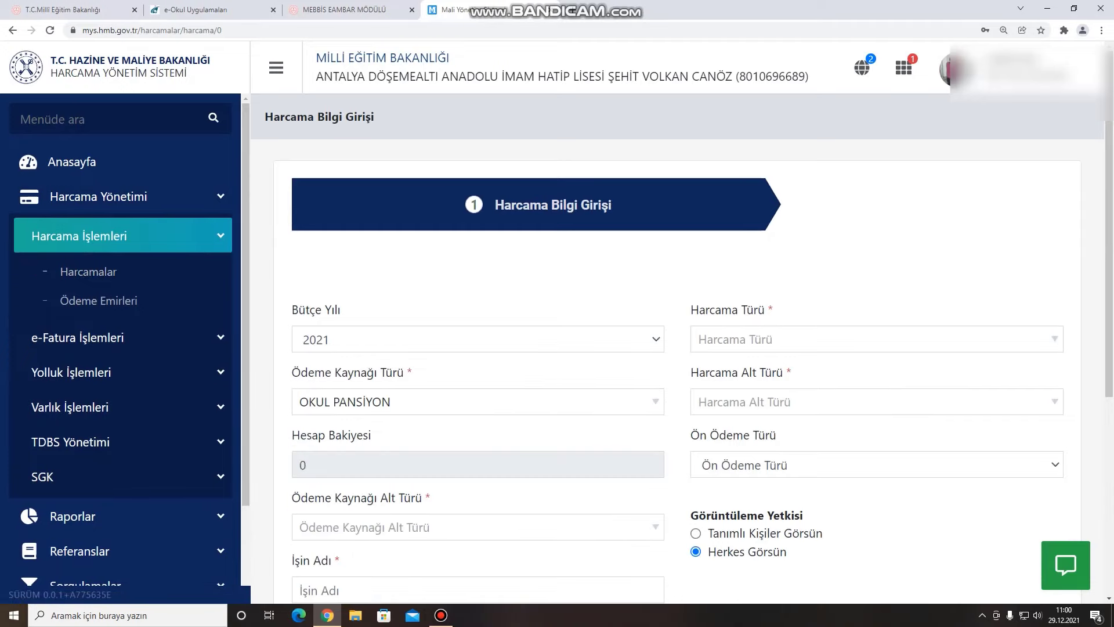
pyautogui.scroll(-1, 690, 342)
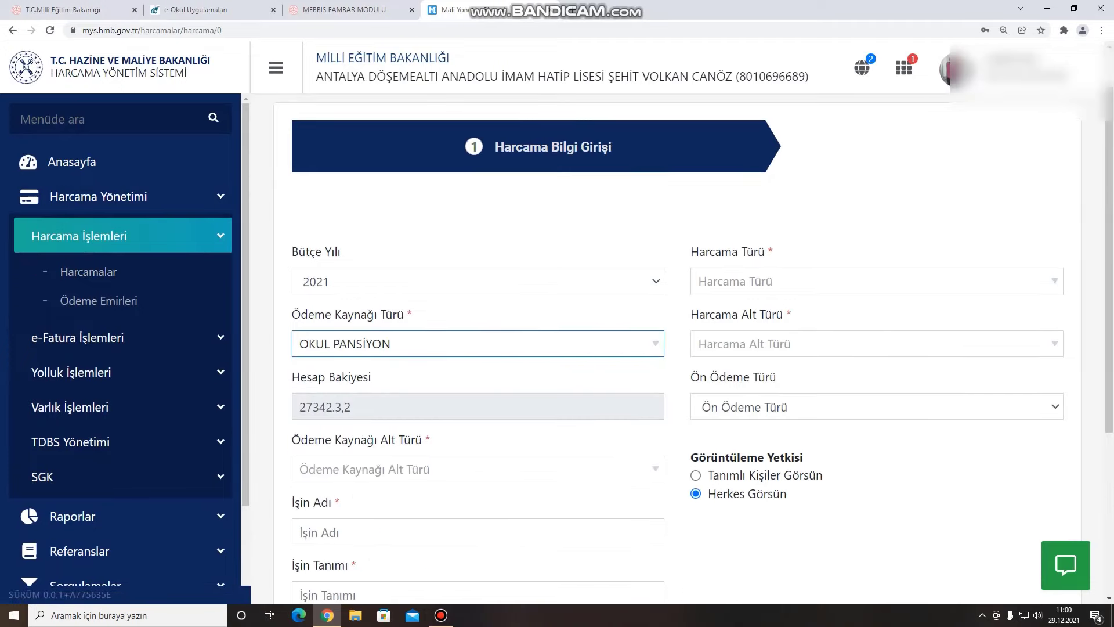
pyautogui.moveTo(298, 406); pyautogui.dragTo(351, 406)
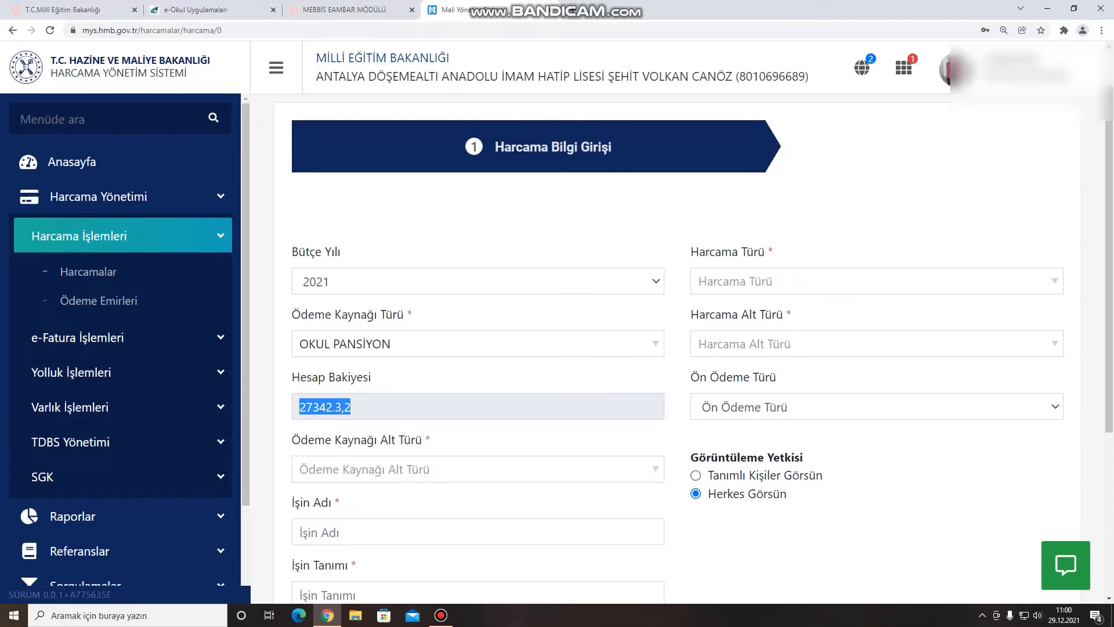
pyautogui.rightClick(341, 407)
pyautogui.click(359, 412)
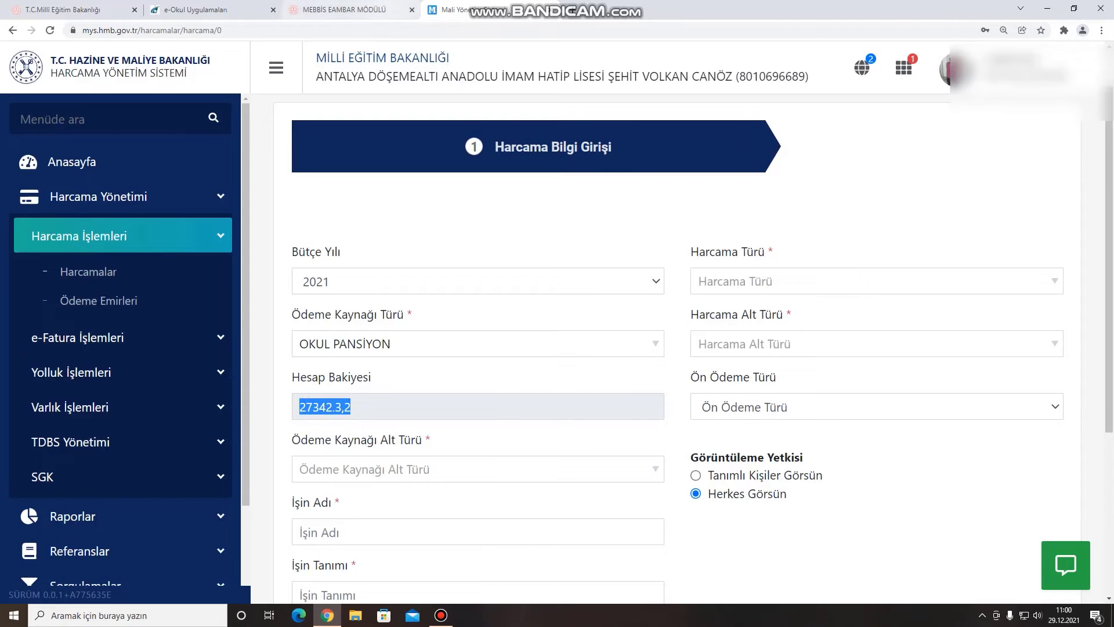
# Back in e-Okul, paste the copied balance into Ocak Ayına Devir and correct it to 27342,32.
pyautogui.click(377, 9)
pyautogui.click(203, 10)
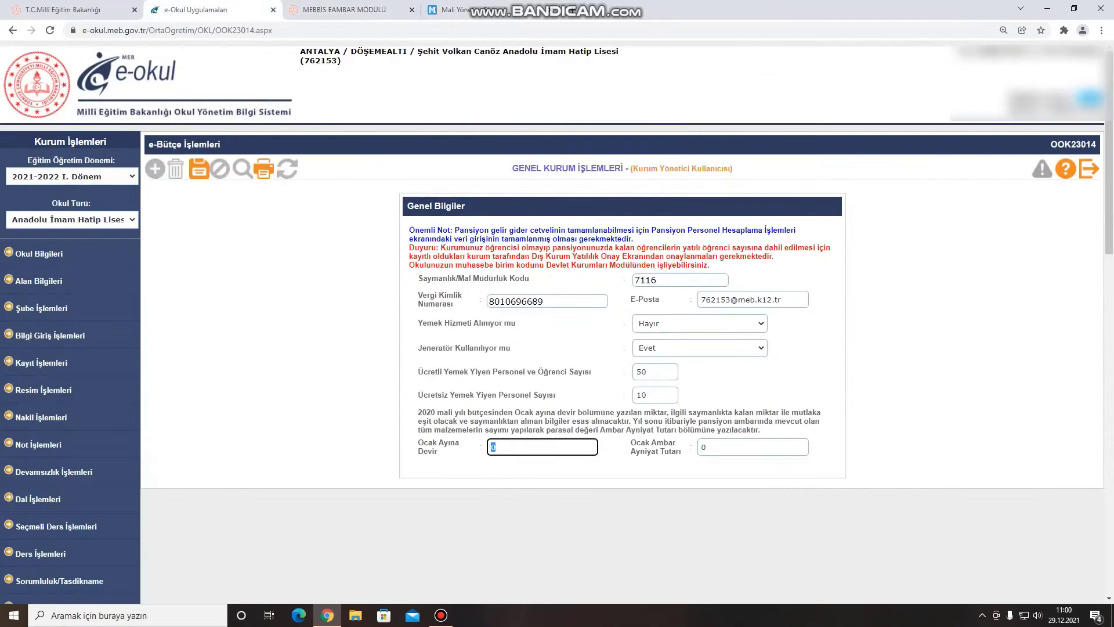
pyautogui.rightClick(531, 446)
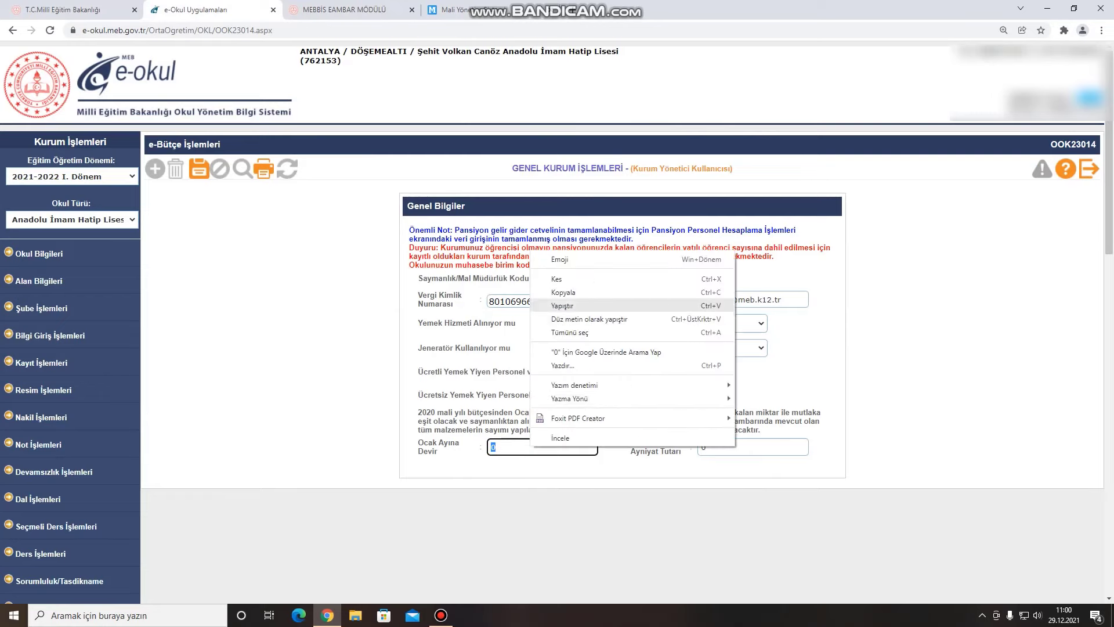
pyautogui.click(580, 304)
pyautogui.press('BackSpace')
pyautogui.press('BackSpace')
pyautogui.press('BackSpace')
pyautogui.press('BackSpace')
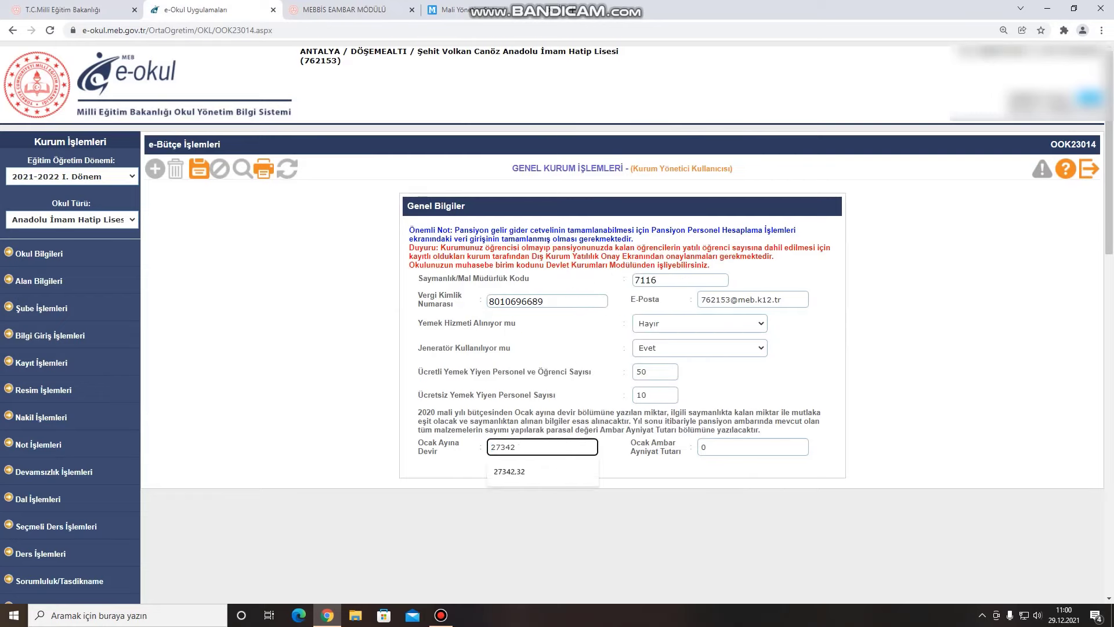
pyautogui.write(',32')
pyautogui.moveTo(444, 451); pyautogui.dragTo(411, 447)
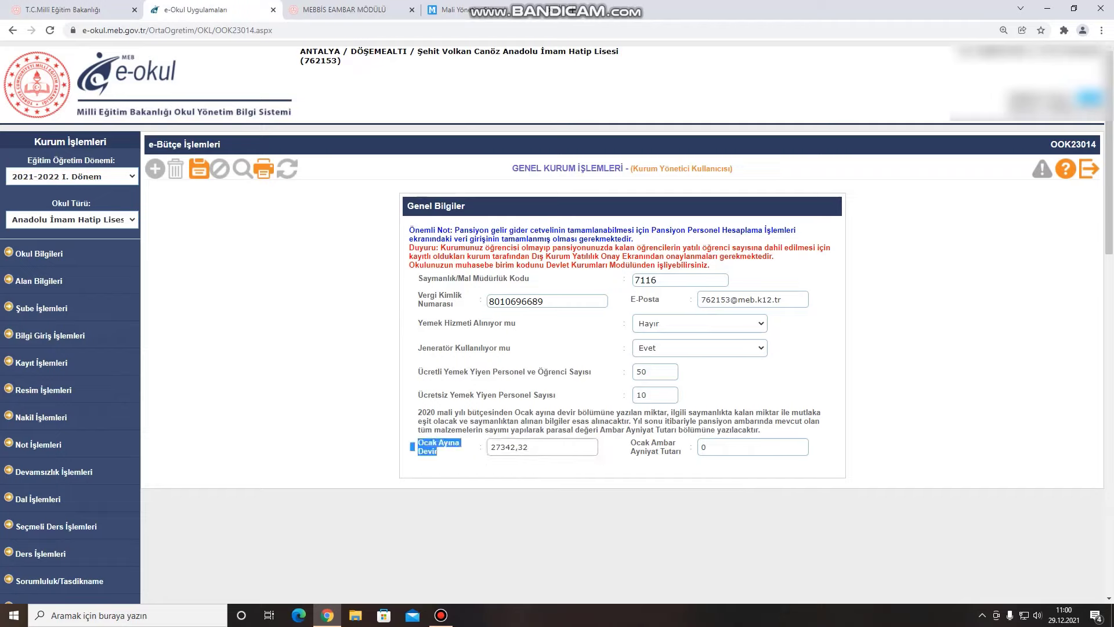
# Clear the default value from the Ocak Ambar Ayniyat Tutarı field.
pyautogui.moveTo(679, 453); pyautogui.dragTo(624, 444)
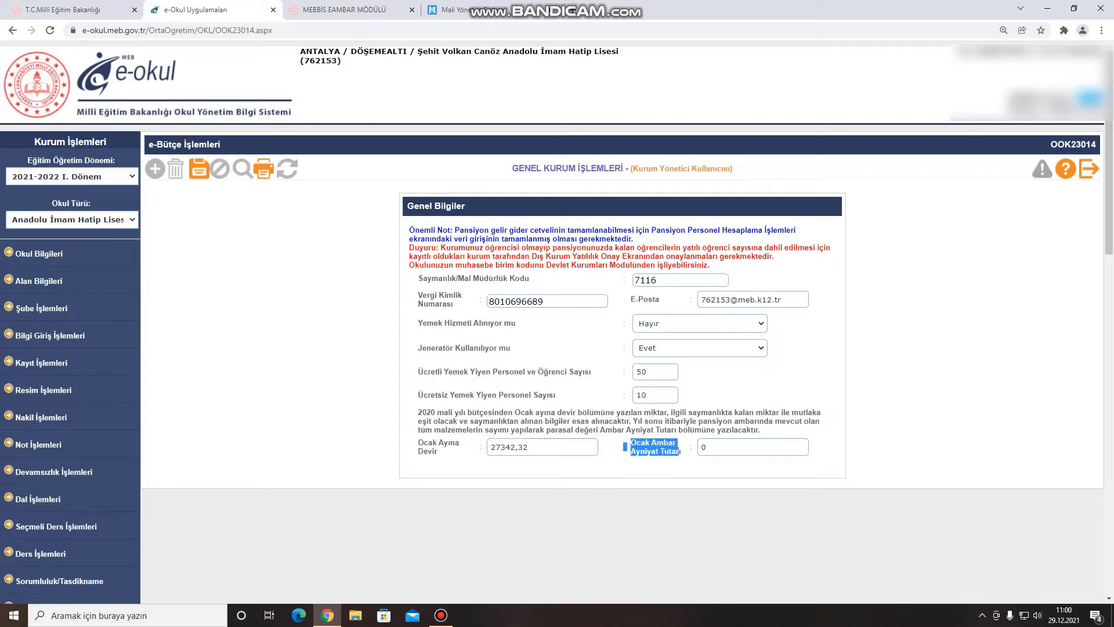
pyautogui.click(703, 447)
pyautogui.press('BackSpace')
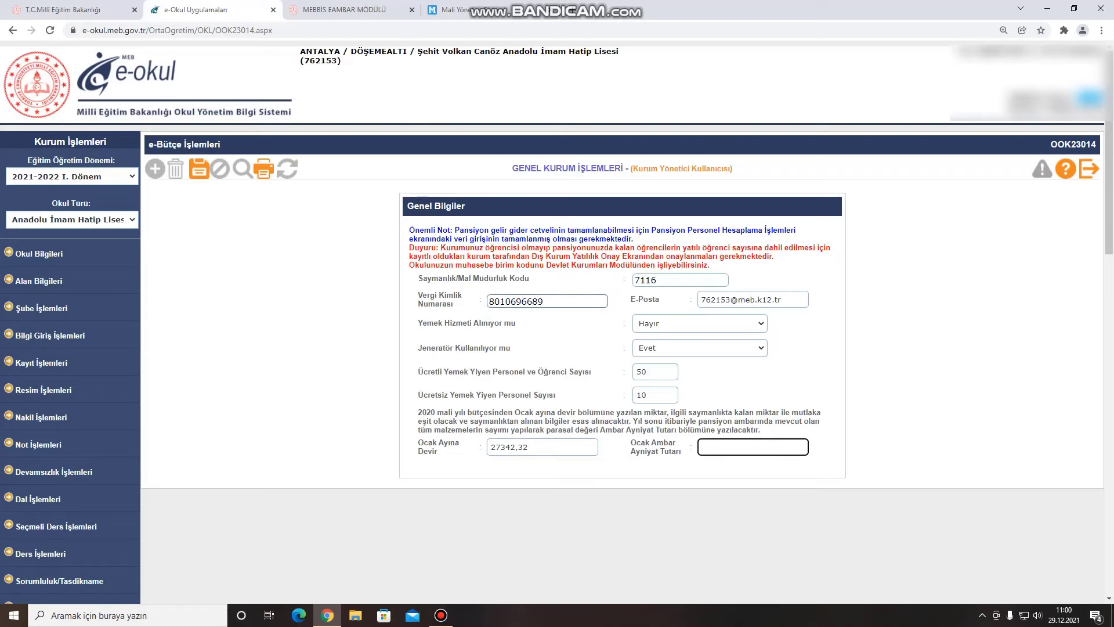
# Switch to the MEBBİS E-Ambar module and open its Raporlar page.
pyautogui.click(345, 10)
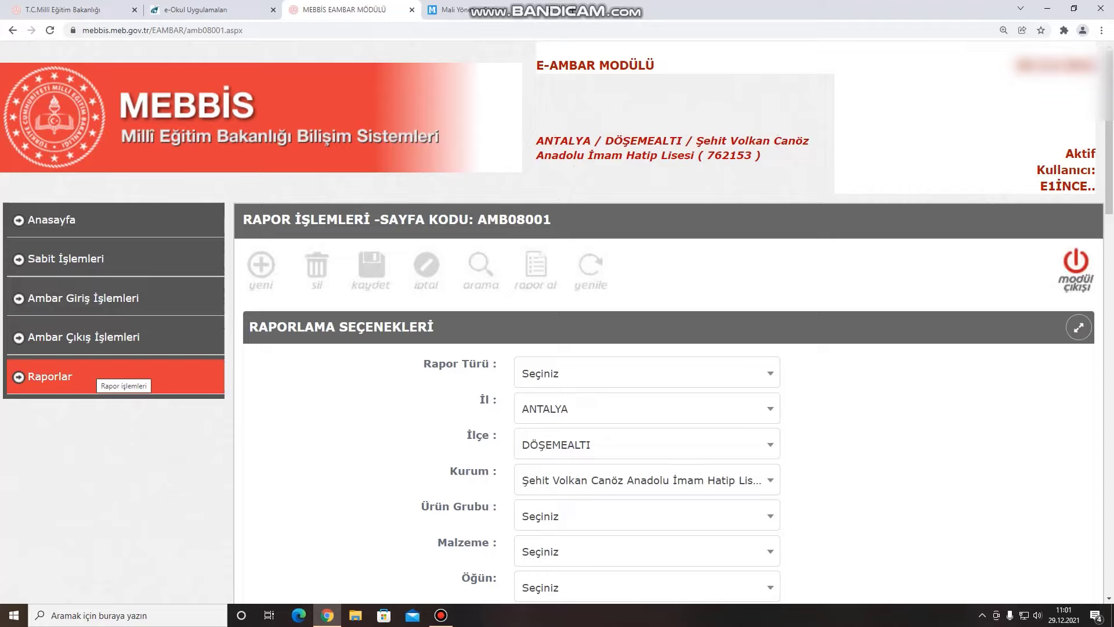
pyautogui.click(93, 376)
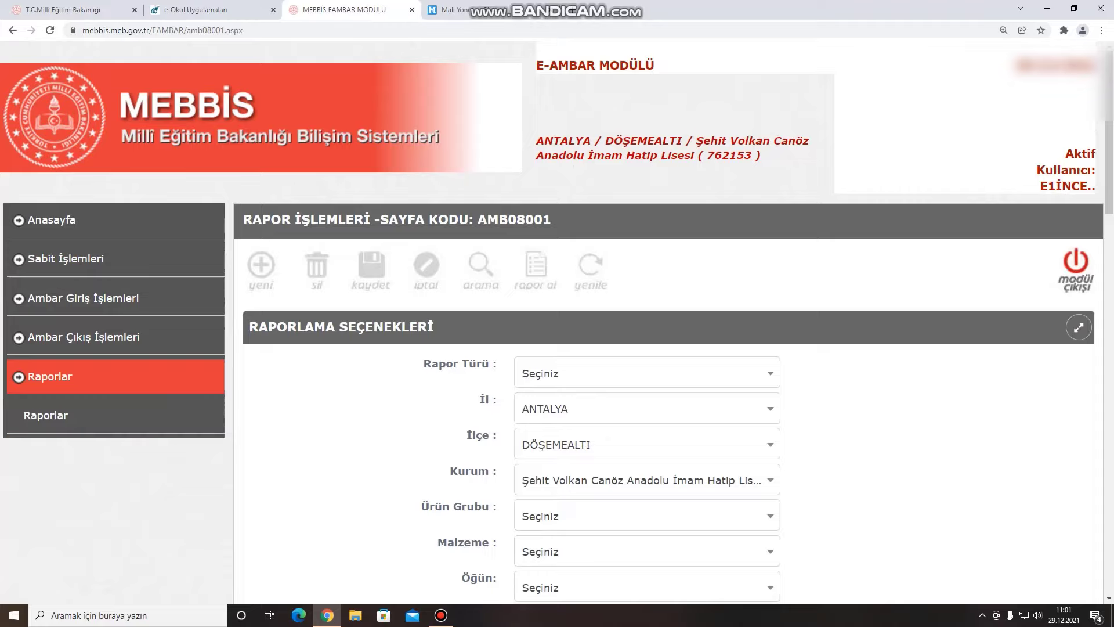
pyautogui.click(69, 415)
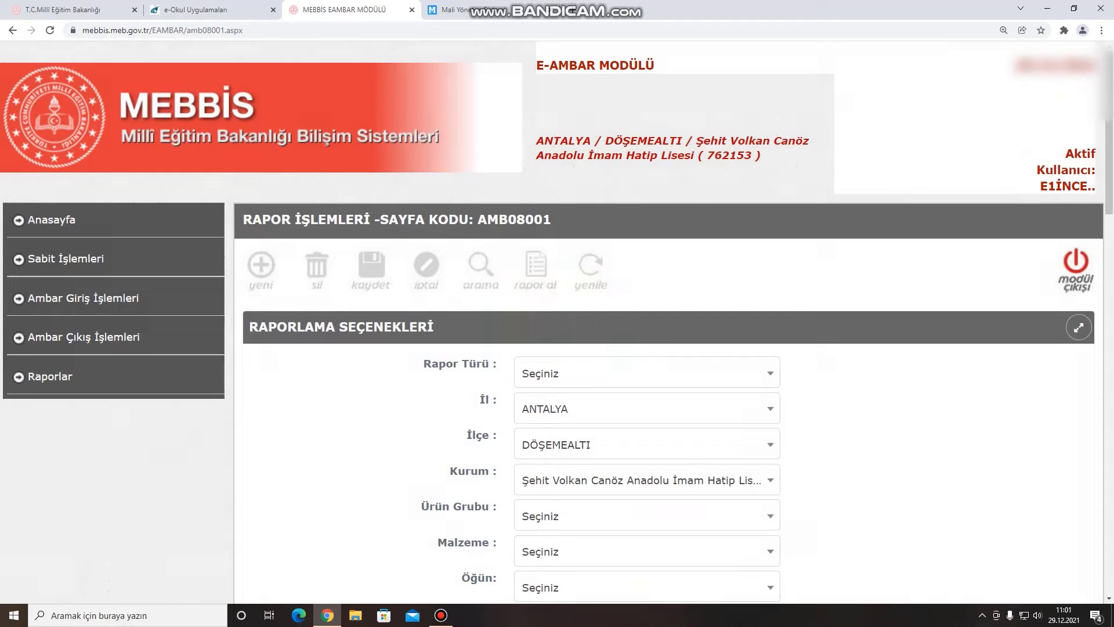
# Generate the Genel Durum Raporu for the school and check the Ambarda Kalan Tutar amount.
pyautogui.click(647, 373)
pyautogui.scroll(-6, 647, 373)
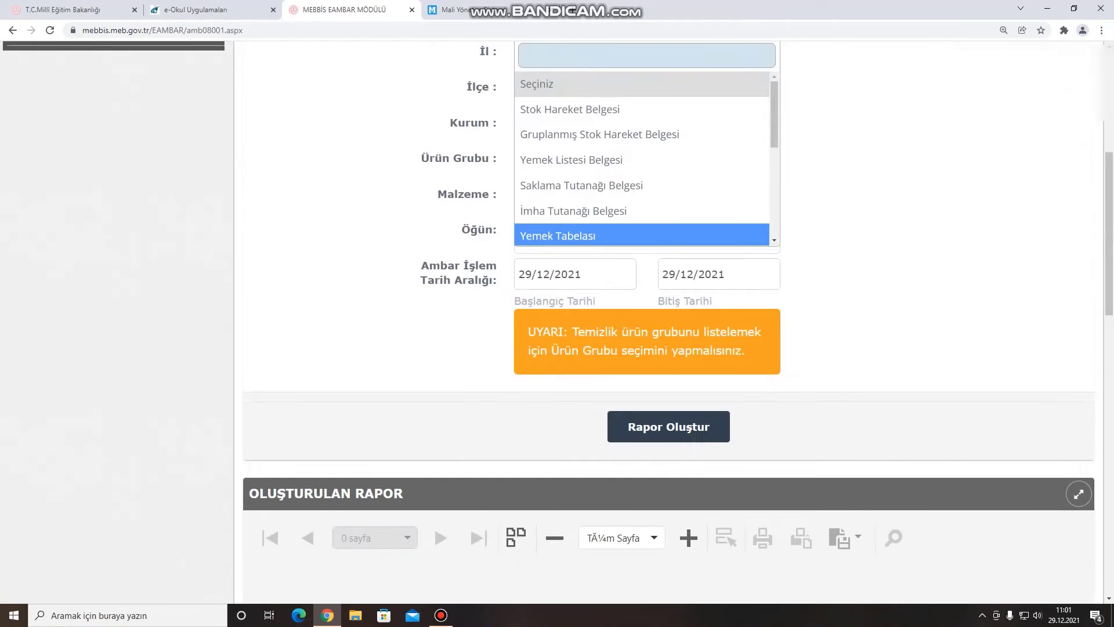
pyautogui.scroll(-1, 647, 176)
pyautogui.scroll(-2, 632, 179)
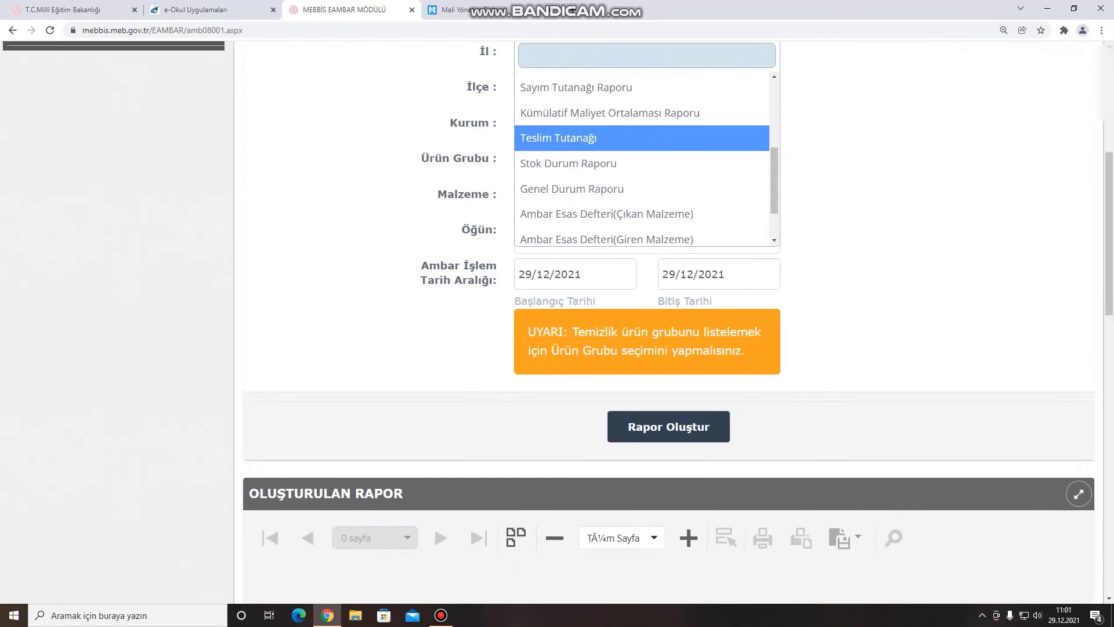
pyautogui.click(615, 188)
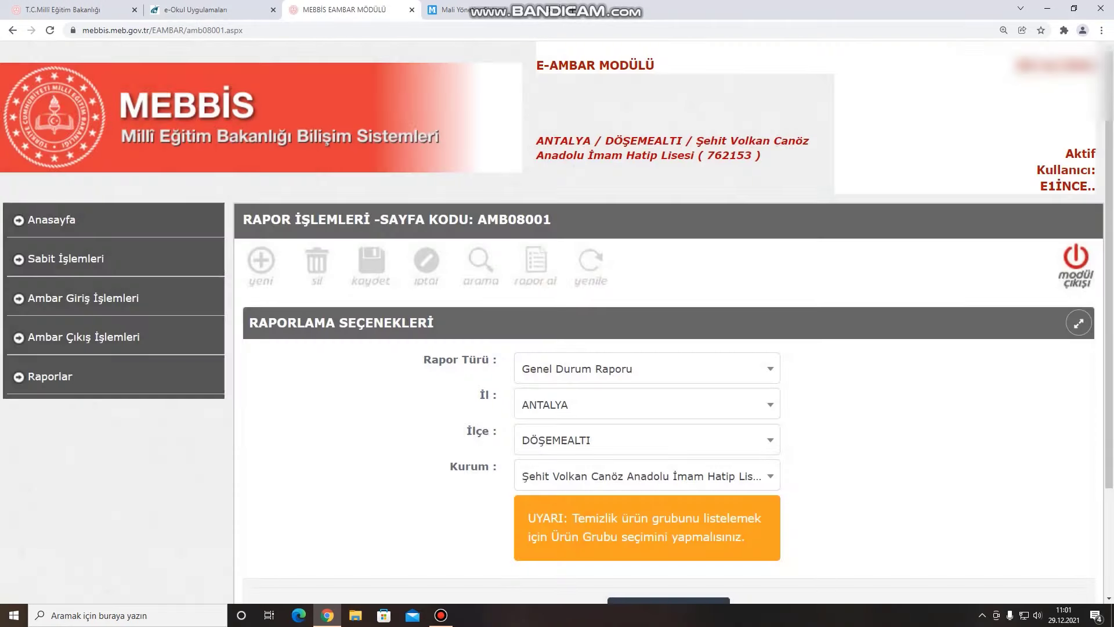
pyautogui.click(647, 369)
pyautogui.click(109, 499)
pyautogui.scroll(-1, 110, 499)
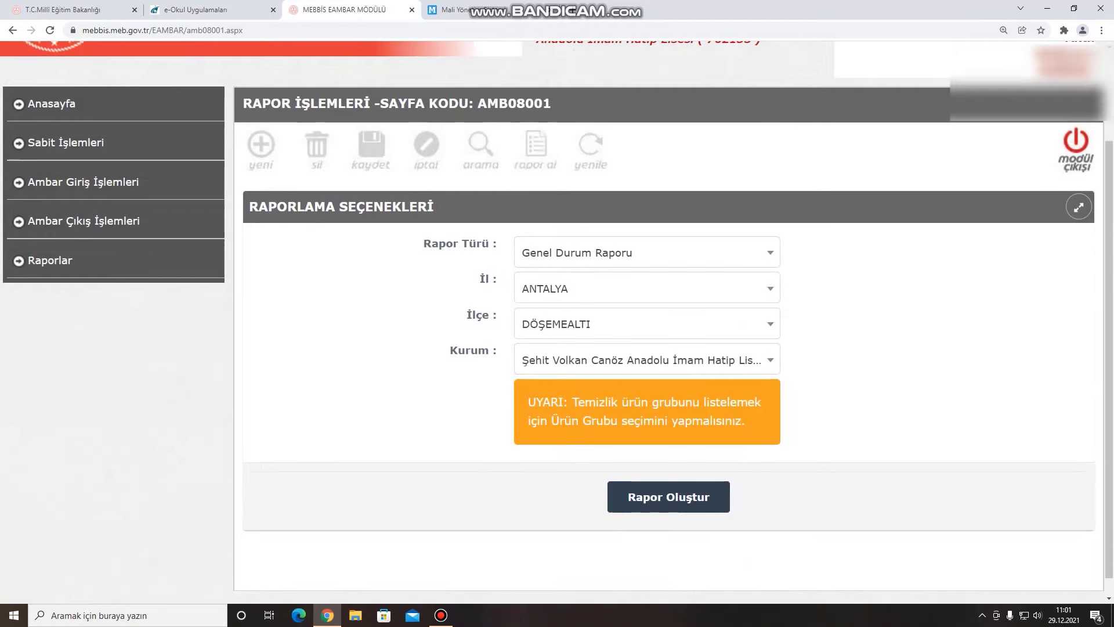
pyautogui.click(667, 496)
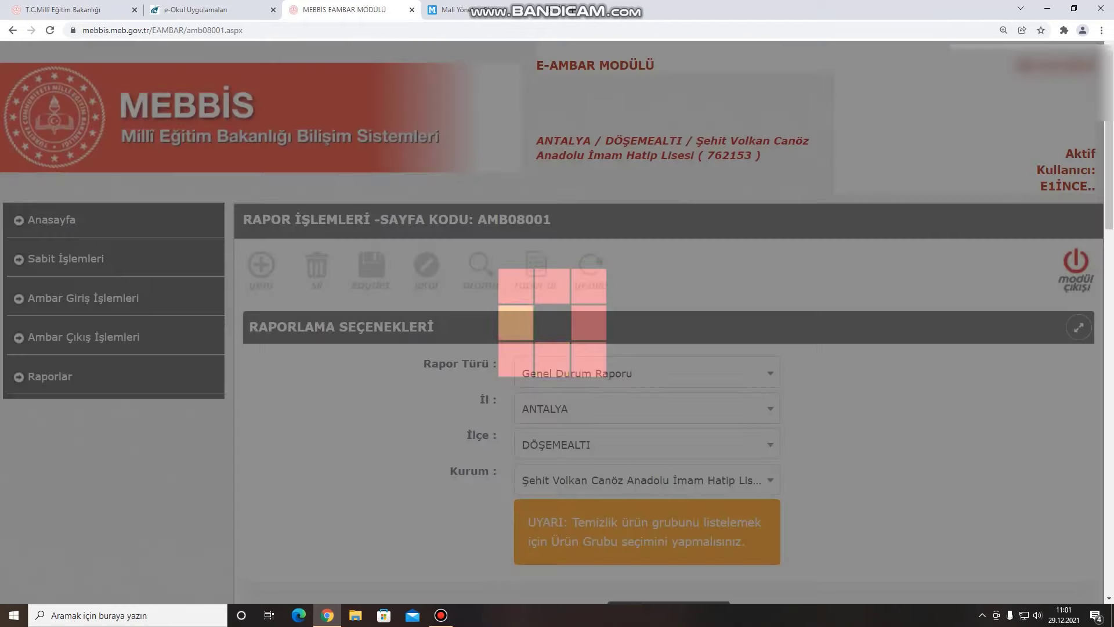
pyautogui.scroll(-3, 667, 322)
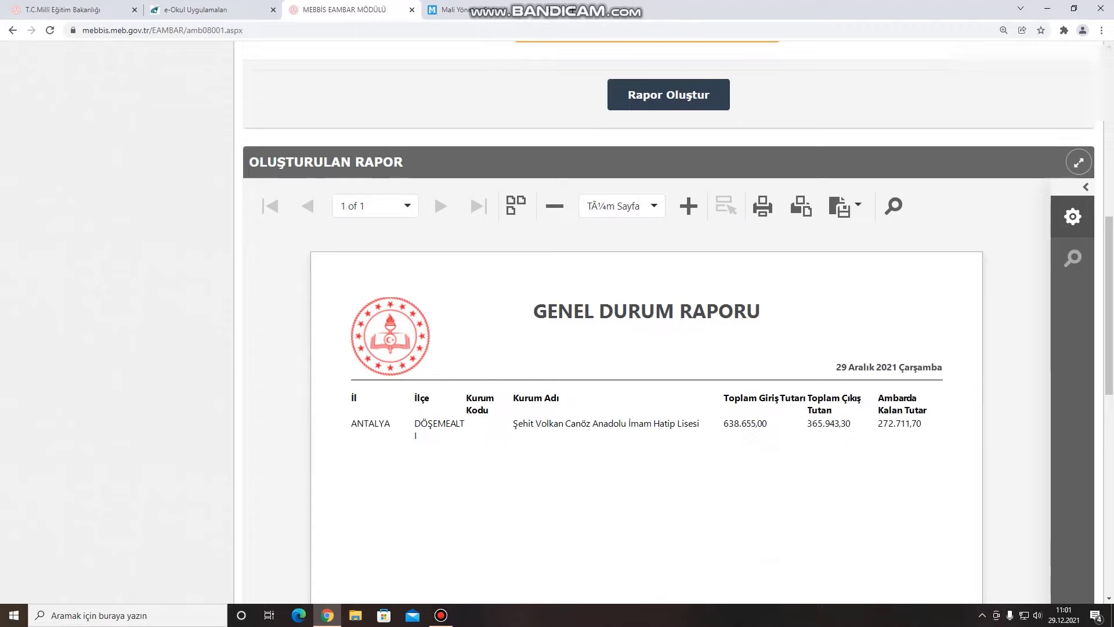
pyautogui.moveTo(874, 427); pyautogui.dragTo(896, 430)
# Return to the e-Okul budget form and set Ocak Ambar Ayniyat Tutarı to 272211,7.
pyautogui.click(211, 10)
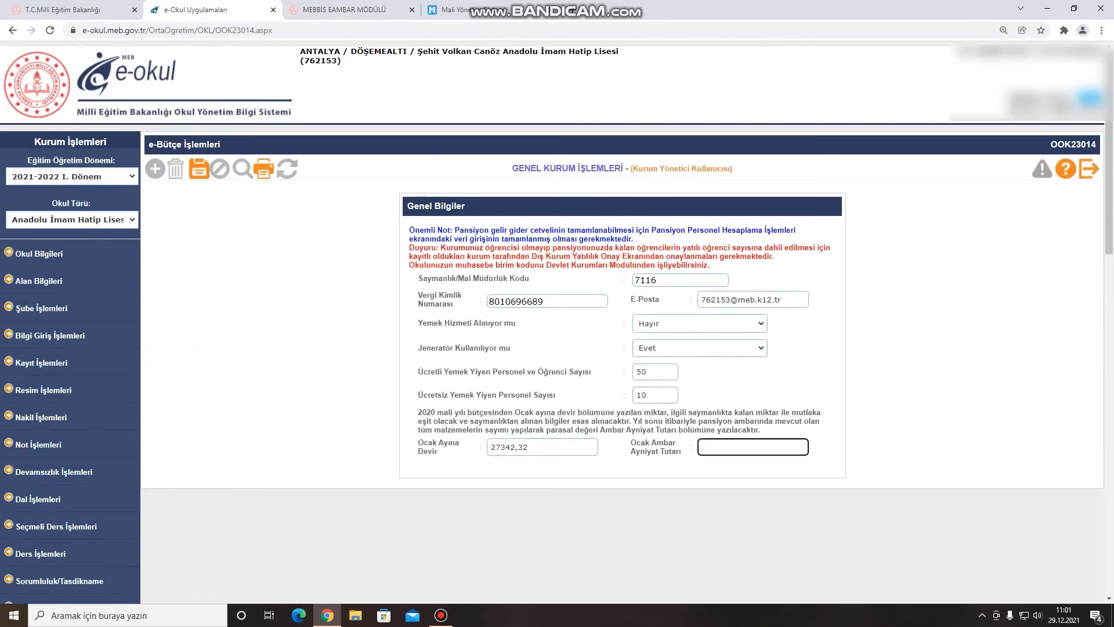
pyautogui.click(752, 447)
pyautogui.write('272211,7')
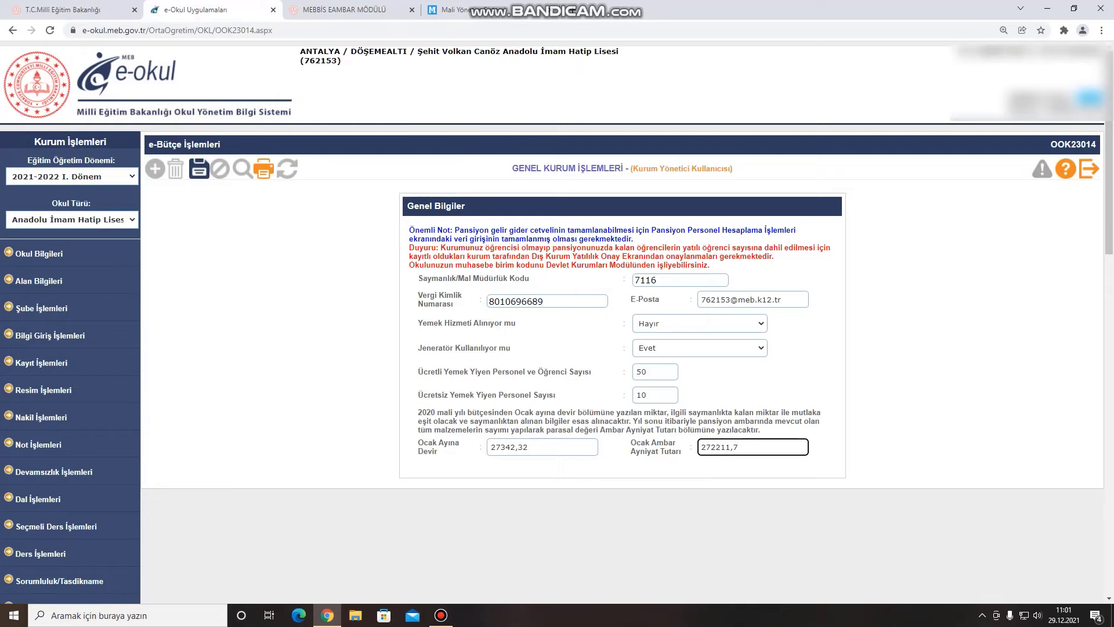
# Open the Pansiyon Personel Hesaplama İşlemleri page from the e-Pansiyon İşlemleri section.
pyautogui.scroll(-2, 557, 322)
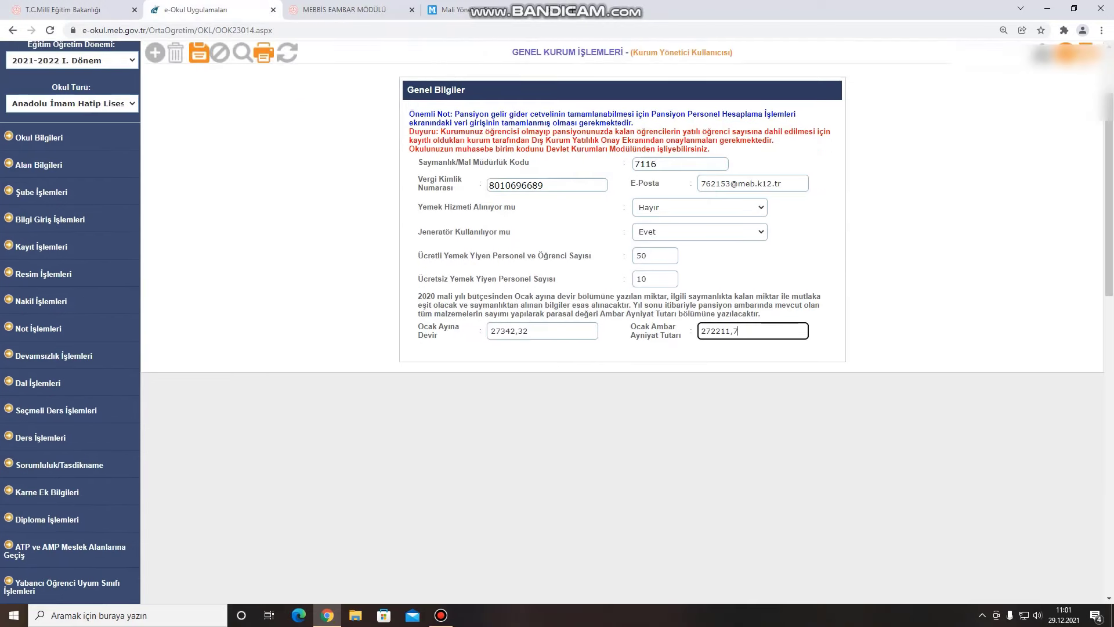
pyautogui.scroll(-9, 557, 322)
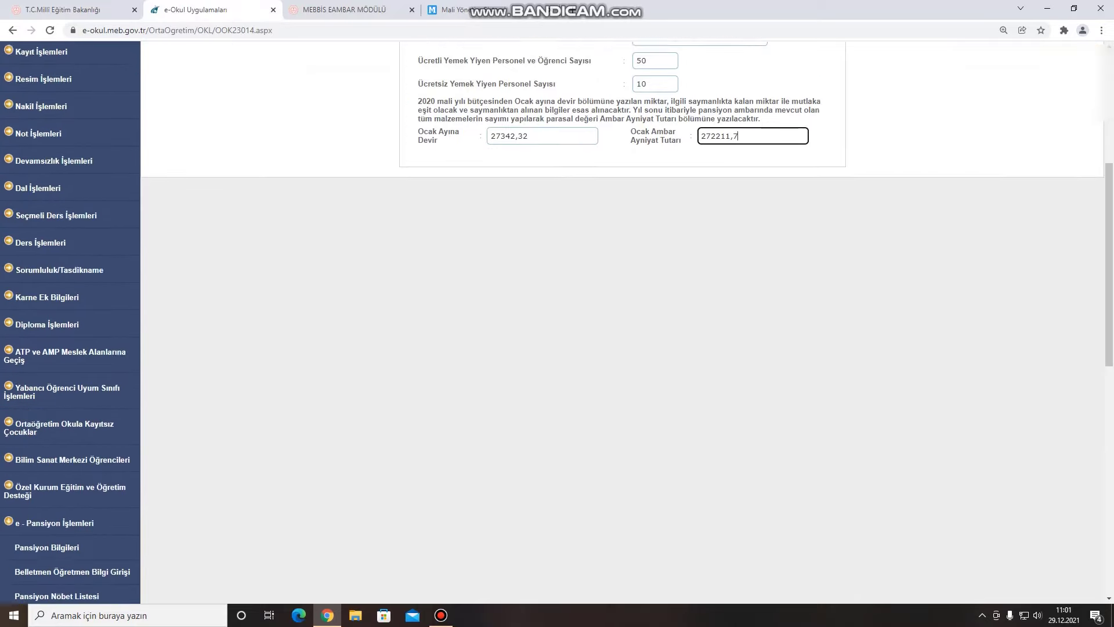
pyautogui.scroll(-4, 557, 322)
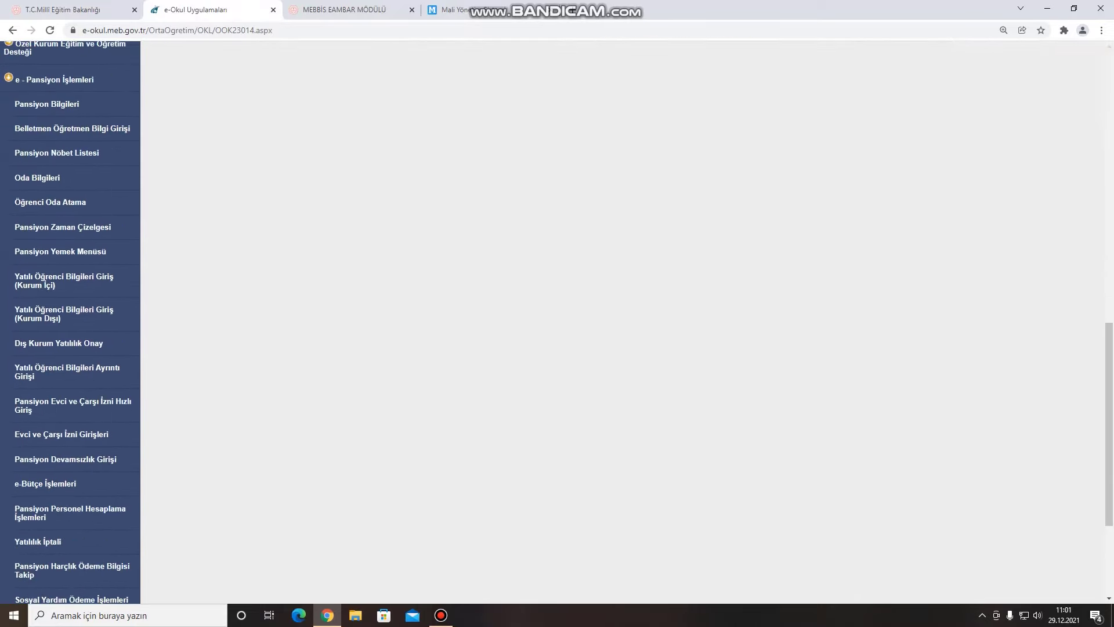
pyautogui.click(70, 397)
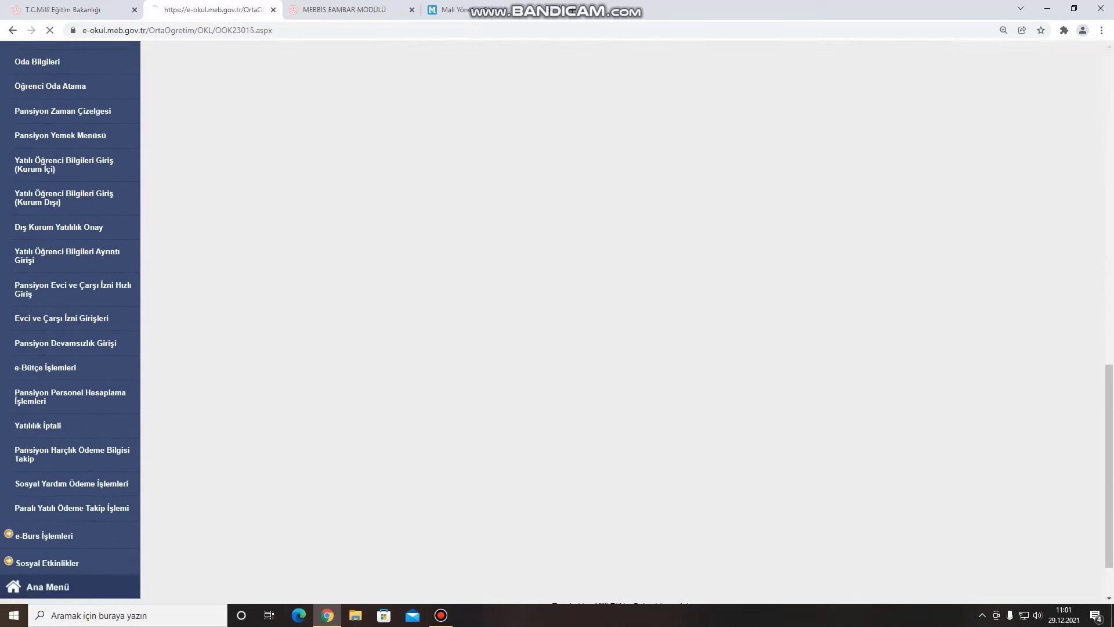
# Set the dormitory's closed area (Kapalı Alan) to 3750 square metres and its distance to the school (Okula Uzaklığı) to 50 metres.
pyautogui.click(719, 274)
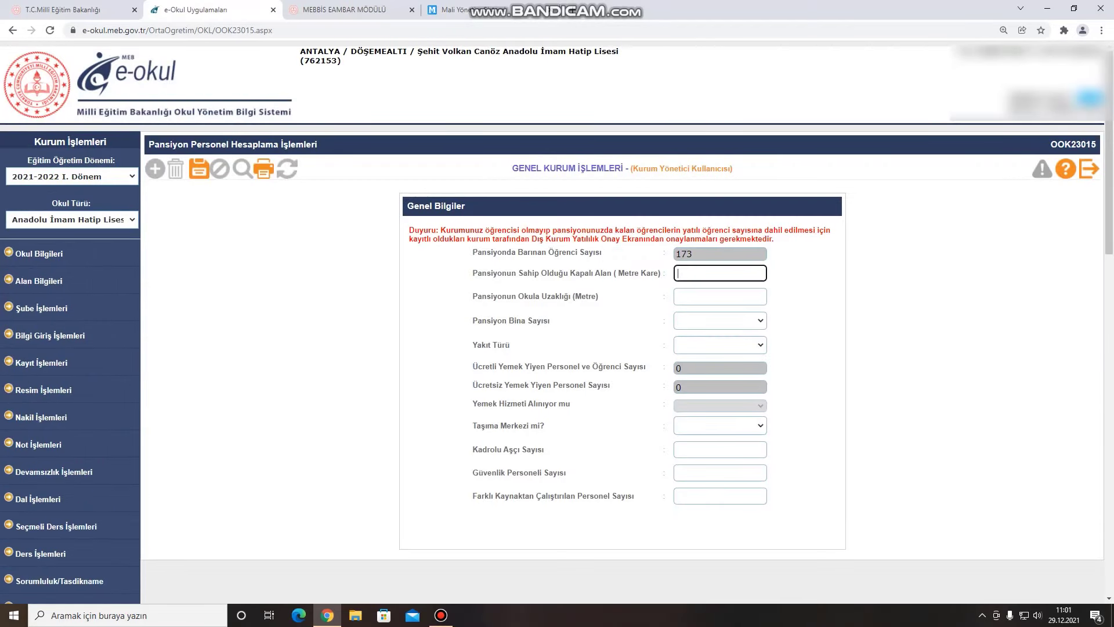
pyautogui.write('3750')
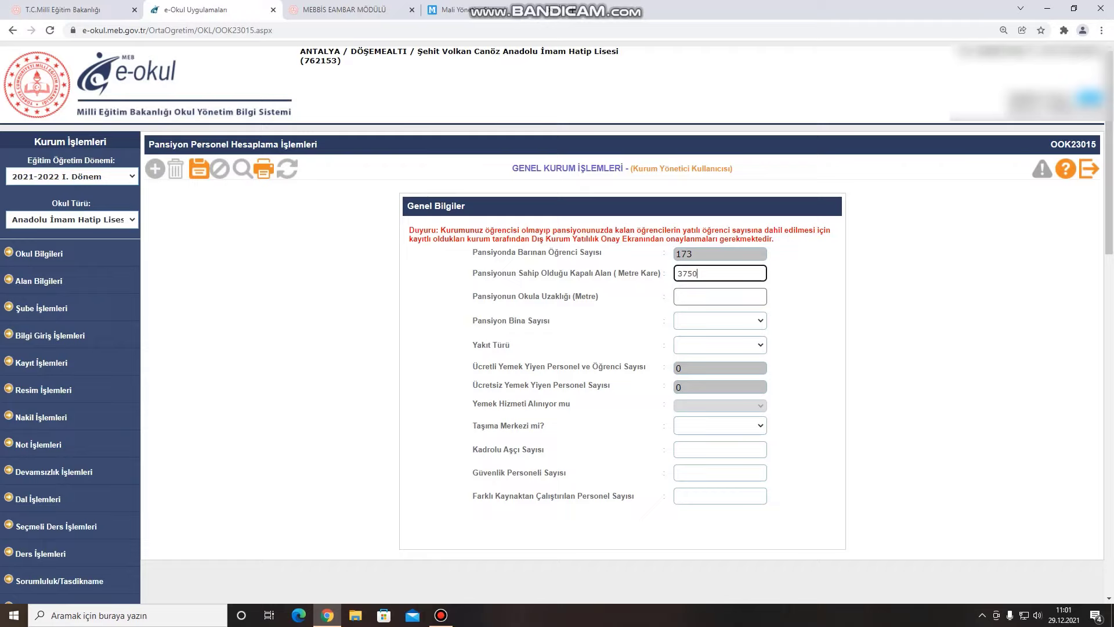
pyautogui.press('Tab')
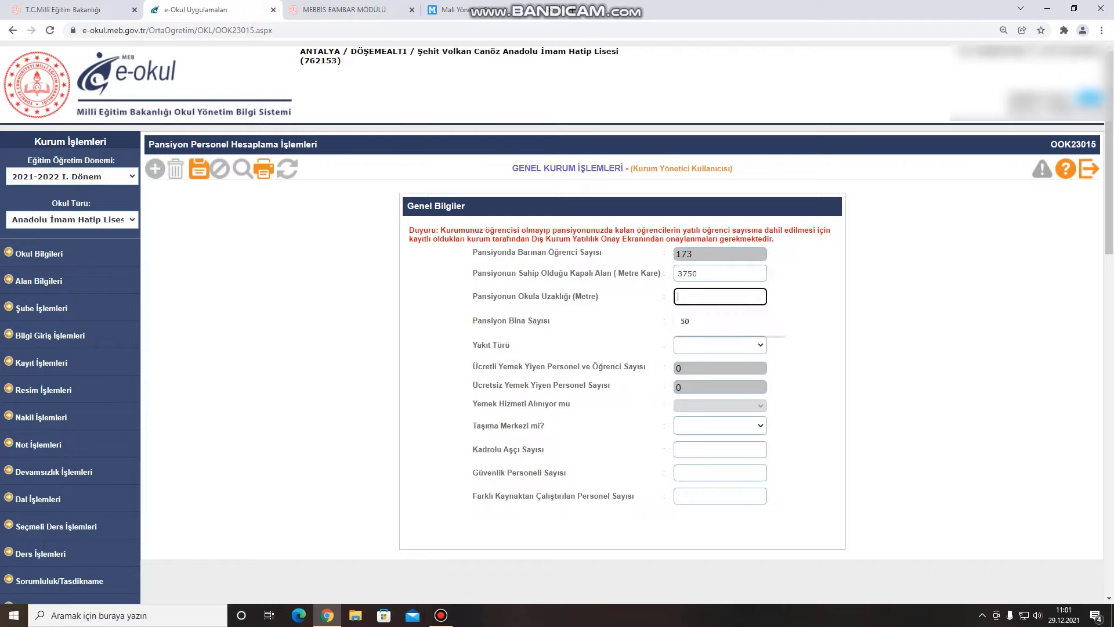
pyautogui.press('Down')
pyautogui.press('Return')
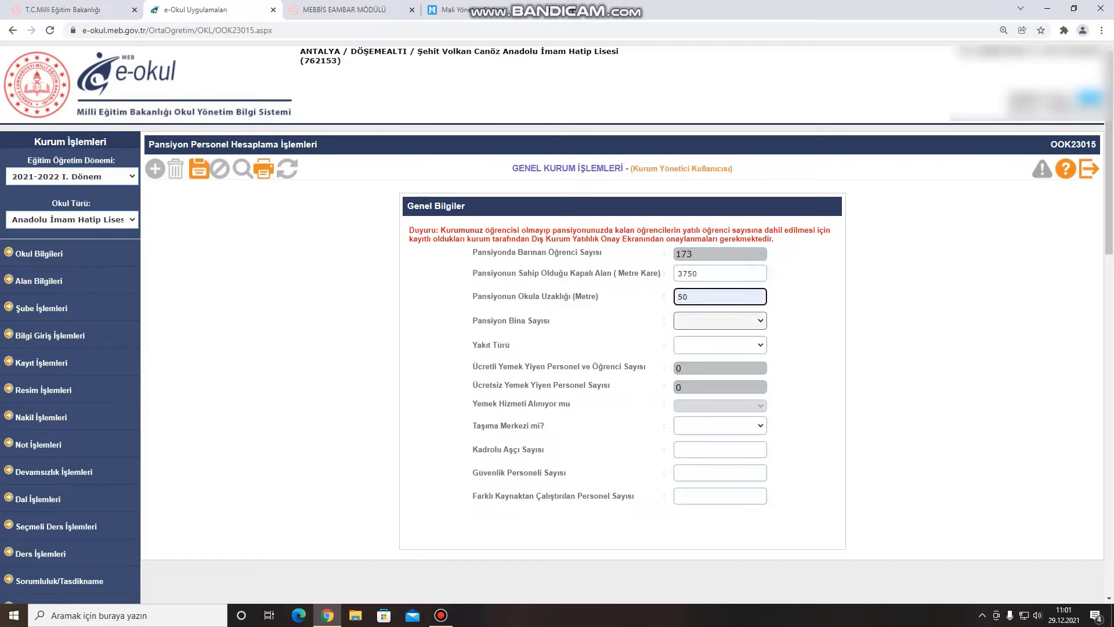
# Set the number of dormitory buildings (Pansiyon Bina Sayısı) to 2 Bina.
pyautogui.press('Tab')
pyautogui.hotkey('alt', 'Down')
pyautogui.press('Down')
pyautogui.press('Down')
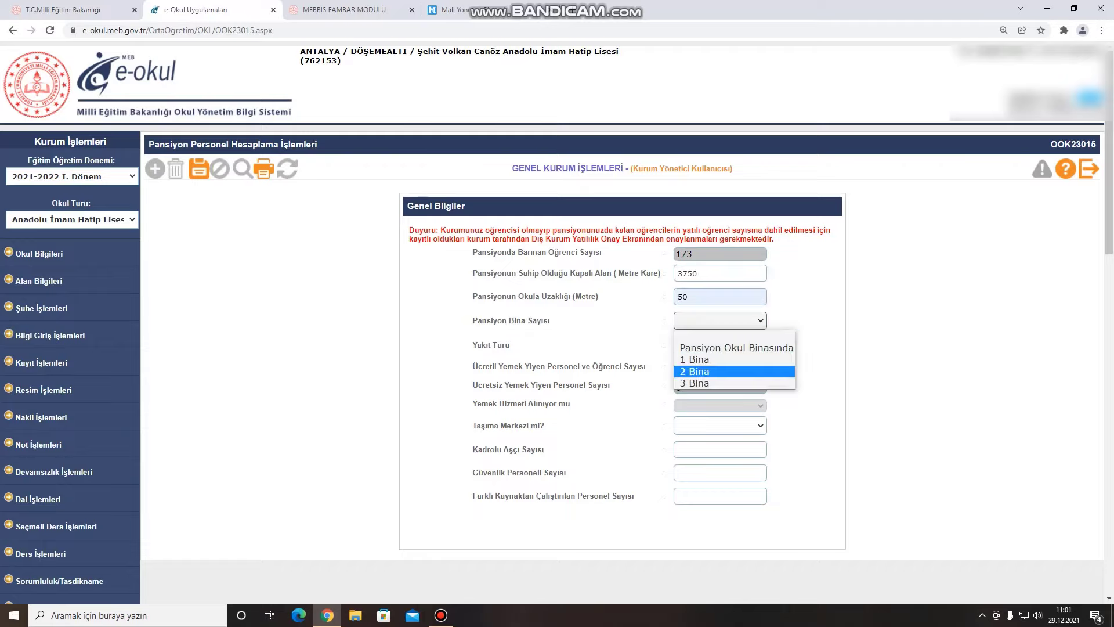
pyautogui.press('Return')
# Choose Elektrik as the dormitory's fuel type (Yakıt Türü).
pyautogui.press('Tab')
pyautogui.hotkey('alt', 'Down')
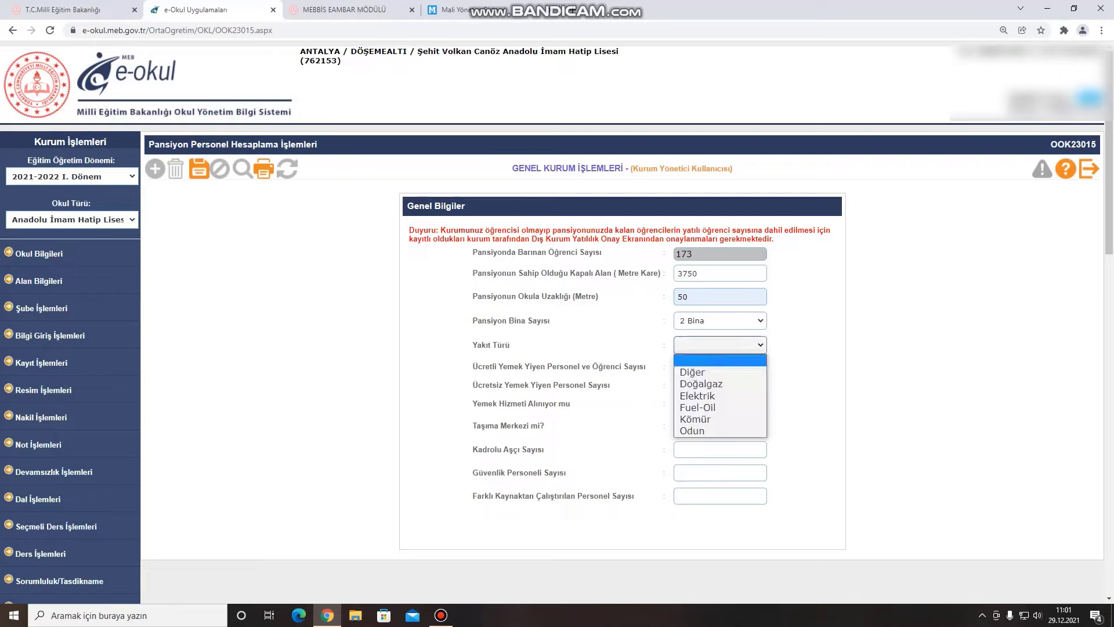
pyautogui.press('Down')
pyautogui.press('Down')
pyautogui.press('Down')
pyautogui.press('Return')
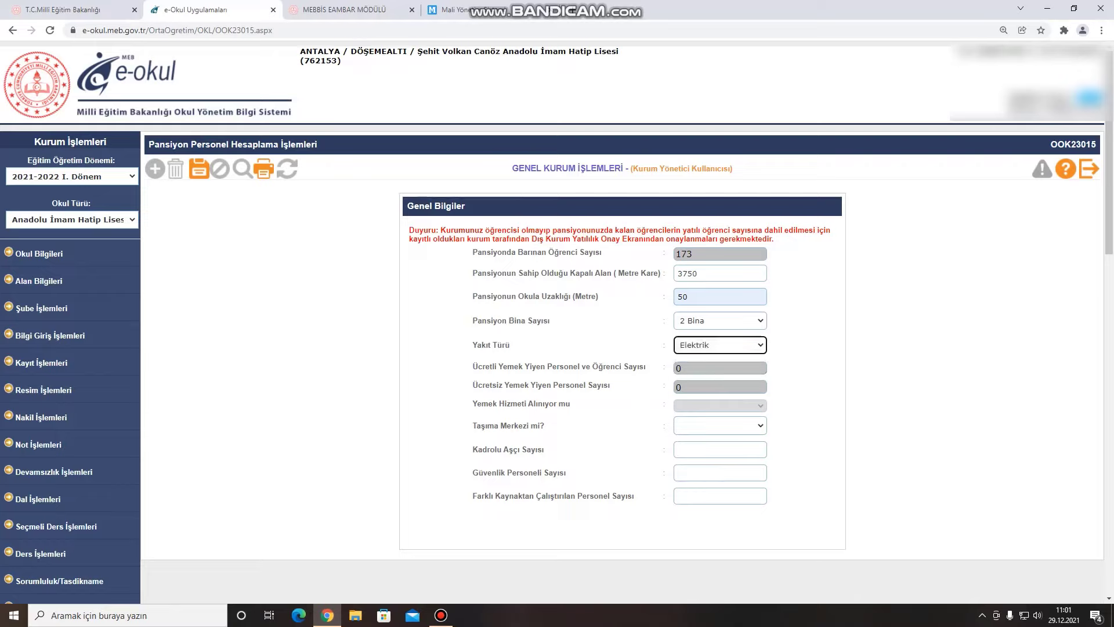
# Skip the greyed-out meal fields and set Taşıma Merkezi mi? to Evet.
pyautogui.press('Tab')
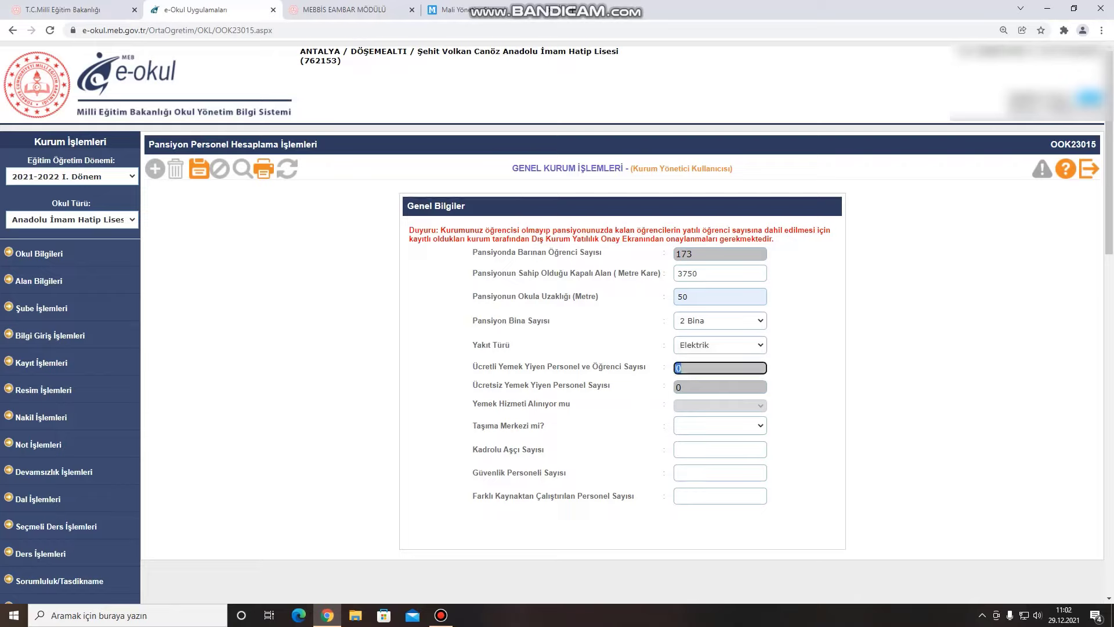
pyautogui.press('Tab')
pyautogui.hotkey('shift', 'Tab')
pyautogui.press('Tab')
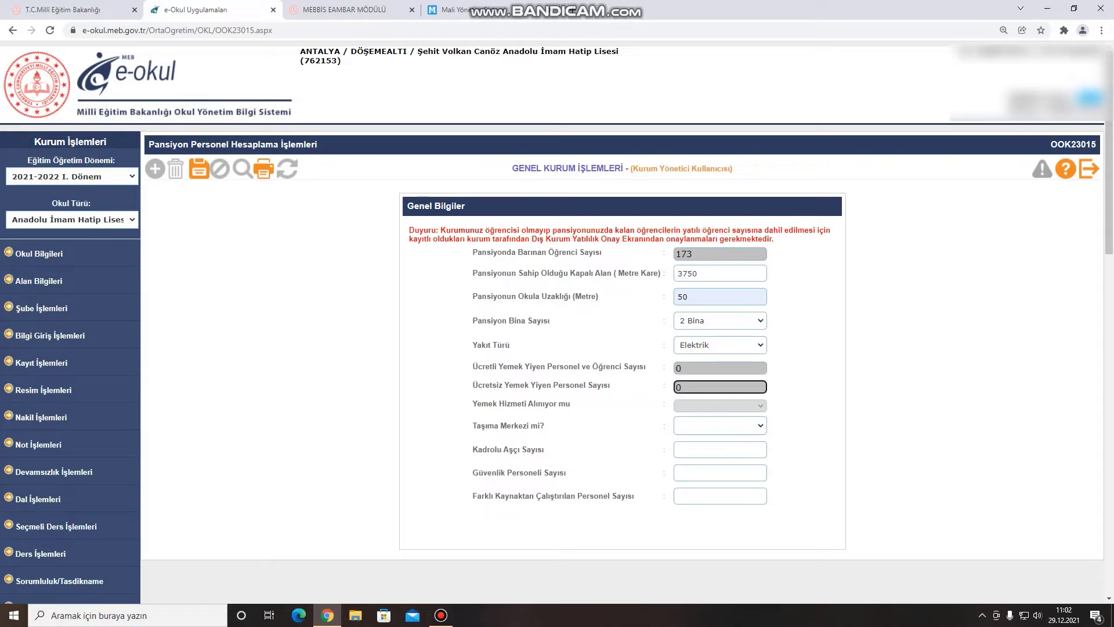
pyautogui.press('Tab')
pyautogui.click(720, 425)
pyautogui.click(720, 452)
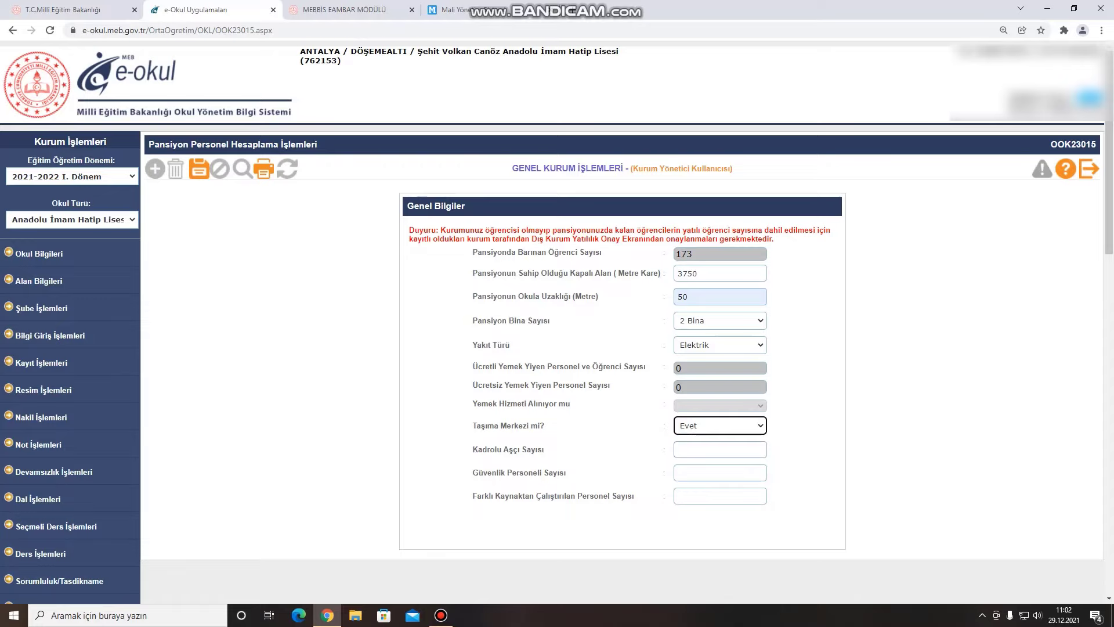
# Set the number of permanent cooks (Kadrolu Aşçı Sayısı) to 2.
pyautogui.scroll(-1, 622, 313)
pyautogui.press('Tab')
pyautogui.press('Tab')
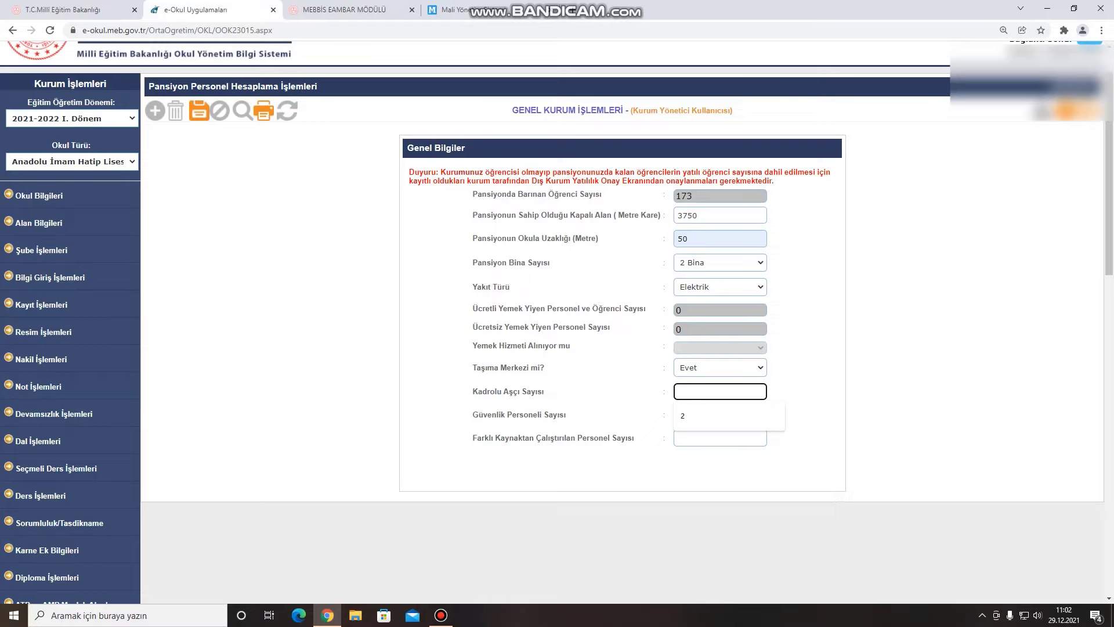
pyautogui.write('2')
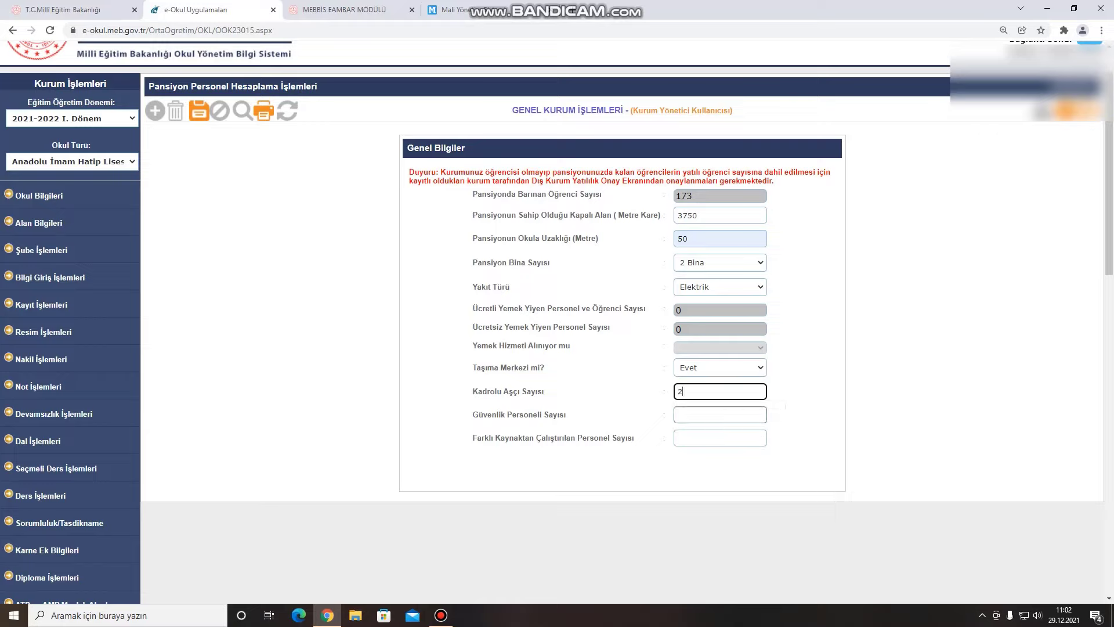
# Set both Güvenlik Personeli Sayısı and Farklı Kaynaktan Çalıştırılan Personel Sayısı to 0.
pyautogui.click(720, 414)
pyautogui.write('0')
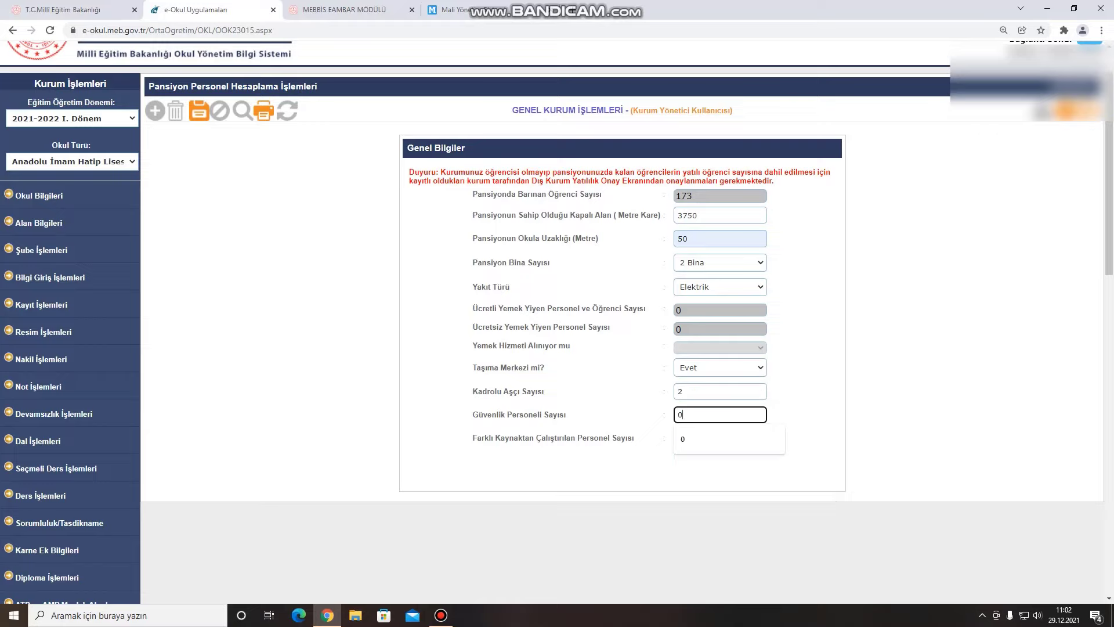
pyautogui.press('Tab')
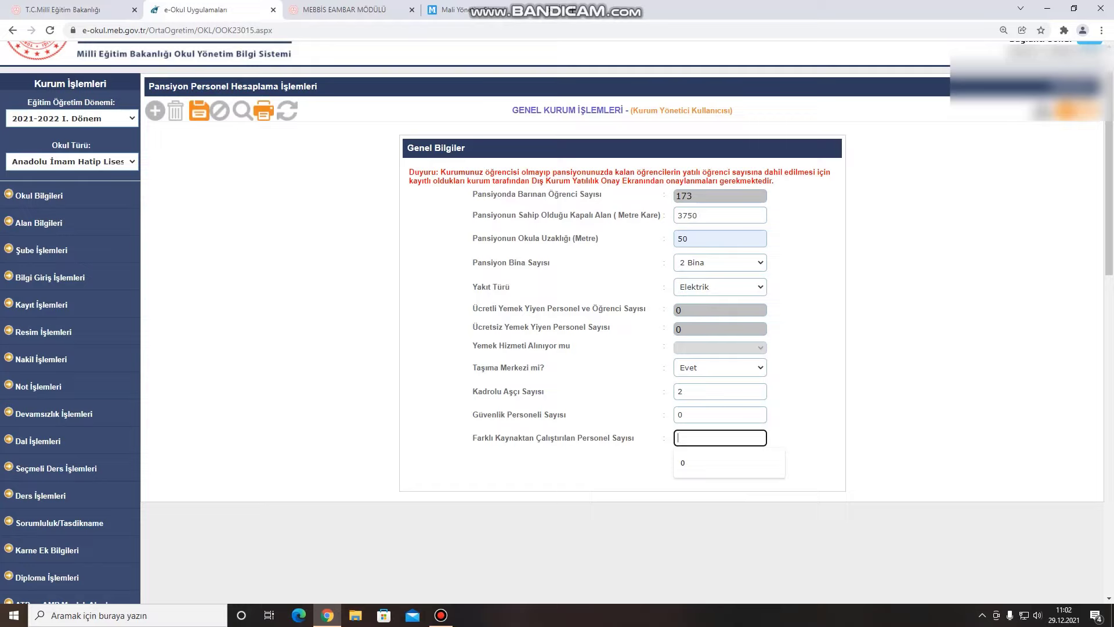
pyautogui.write('0')
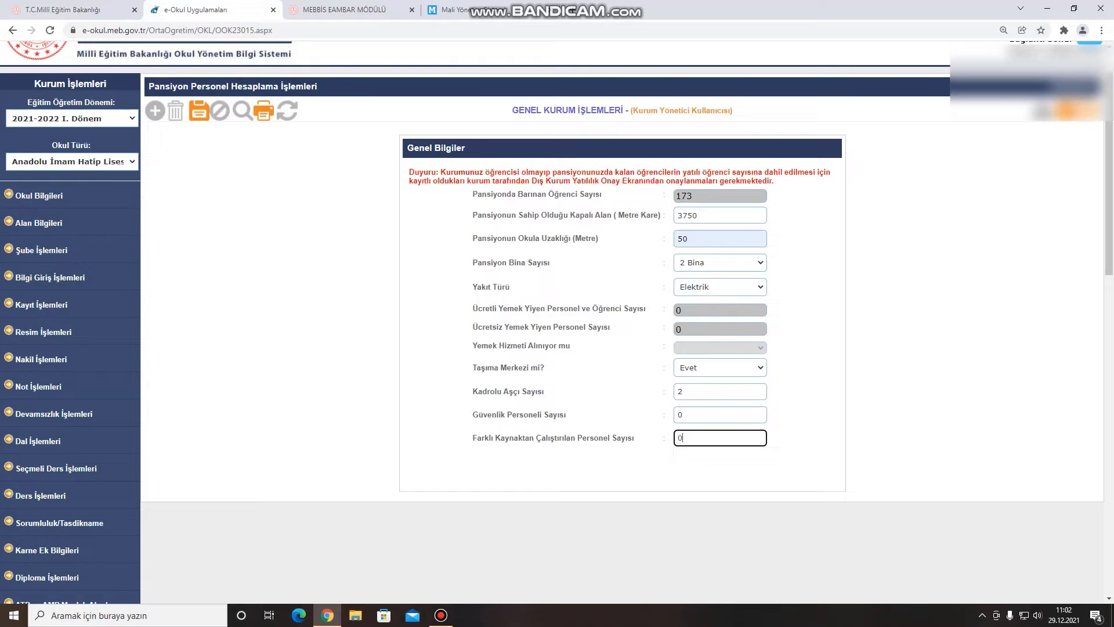